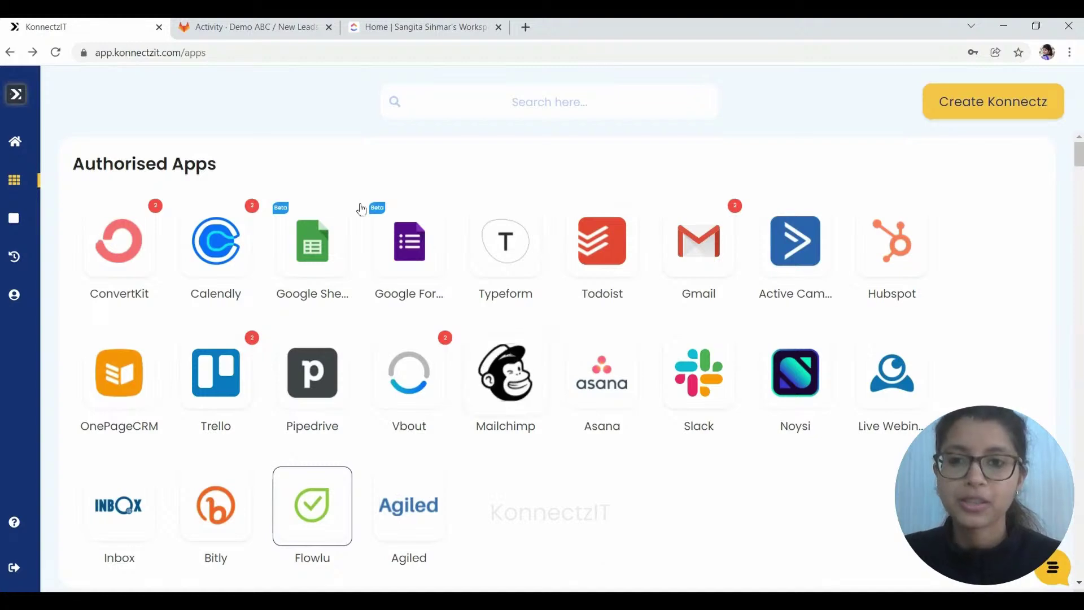
- Search the apps for "click" and authorise ClickUp by granting access to the workspace
left_click(531, 102)
type("click")
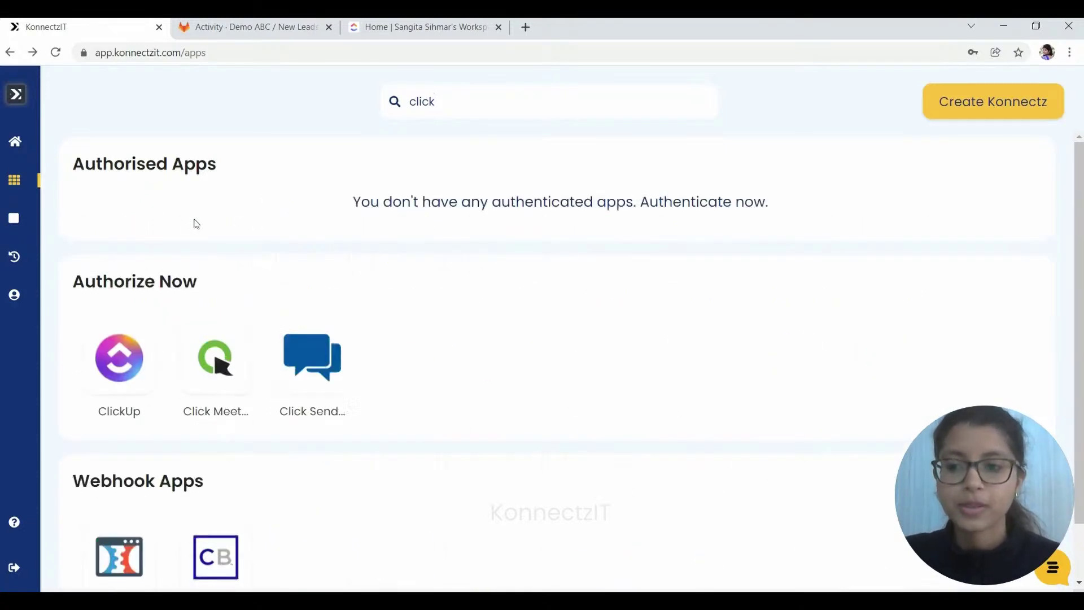
left_click(186, 362)
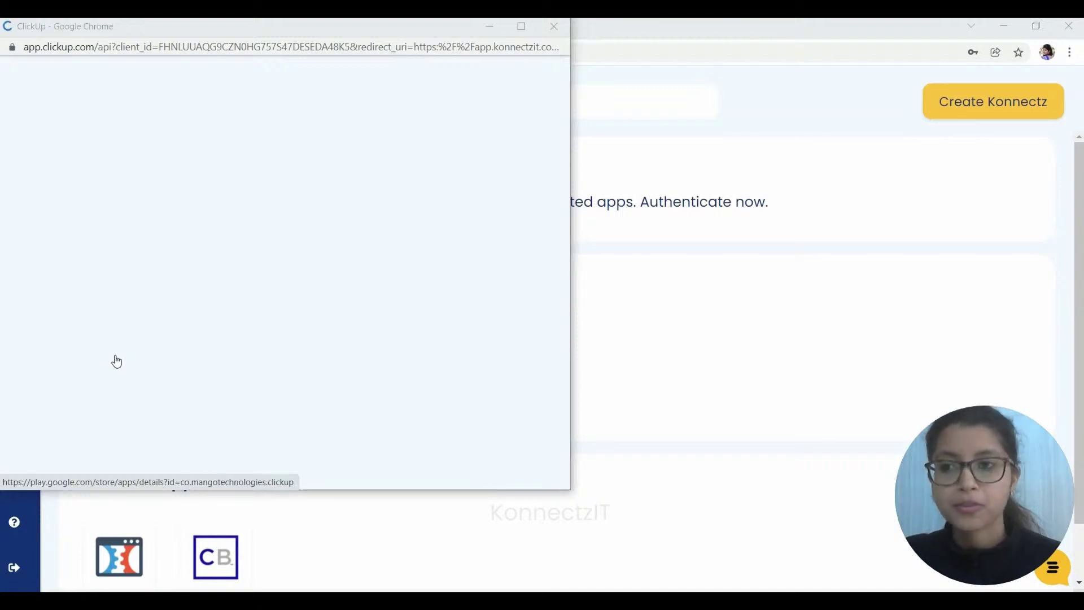
left_click(331, 460)
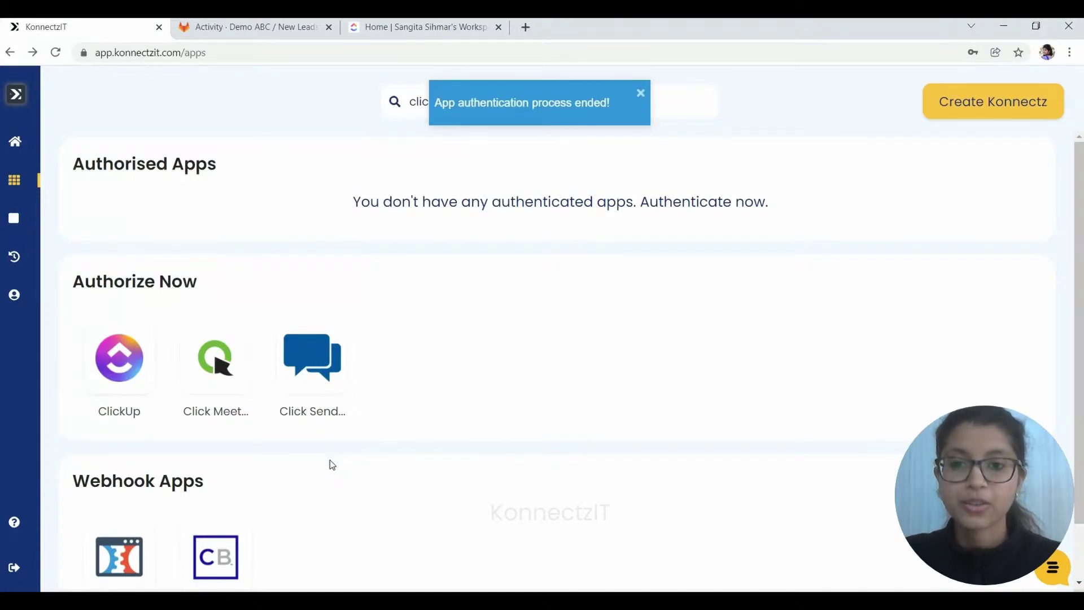
left_click(642, 93)
- Create a new Konnectz and name it "Issue Reported from Gitlab to Clickup"
left_click(971, 108)
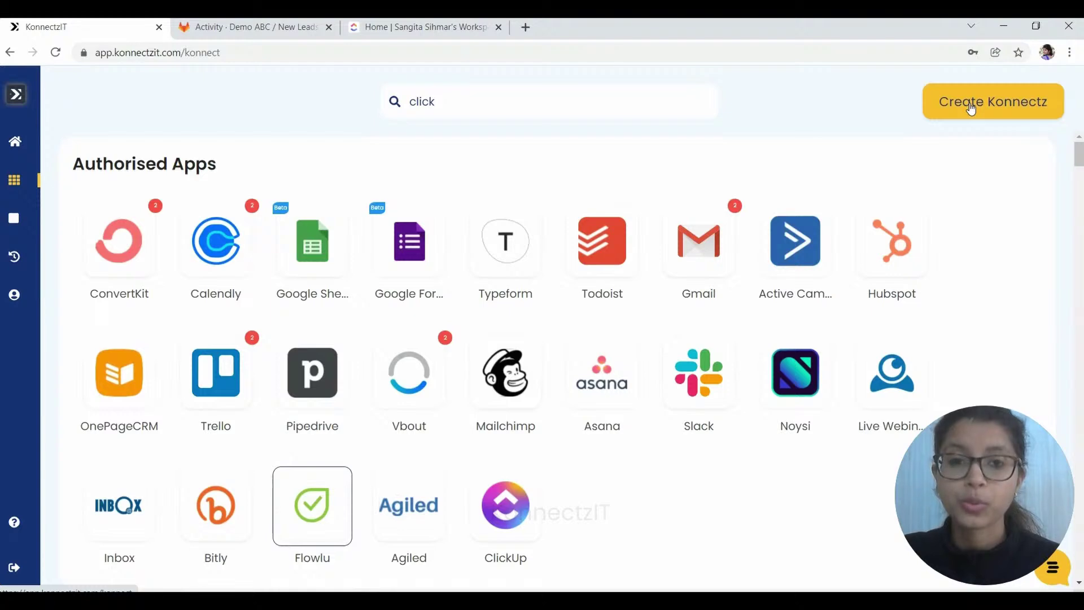
left_click(970, 107)
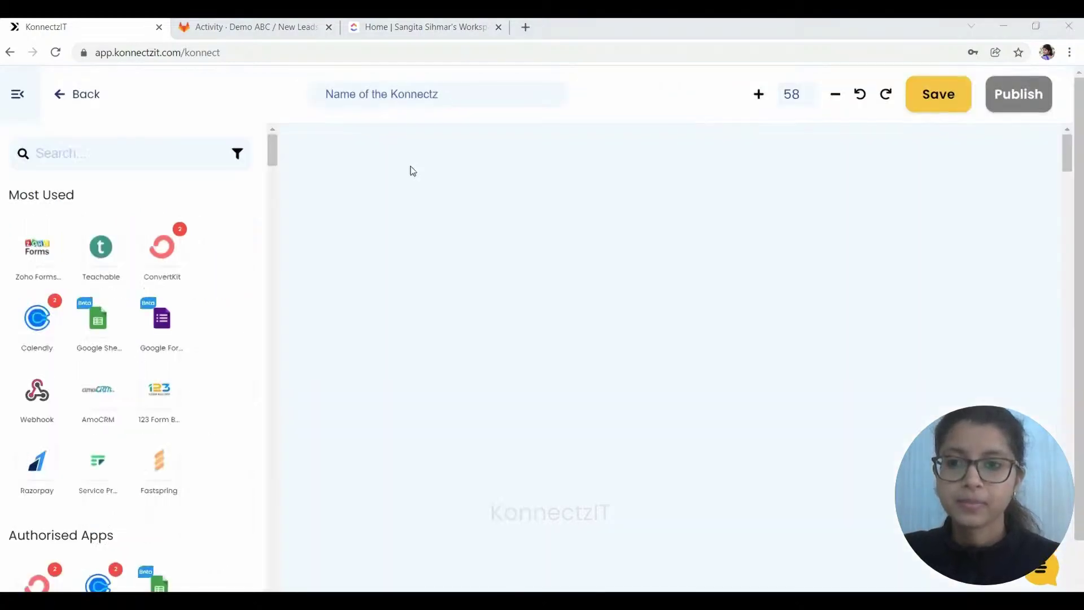
left_click(390, 95)
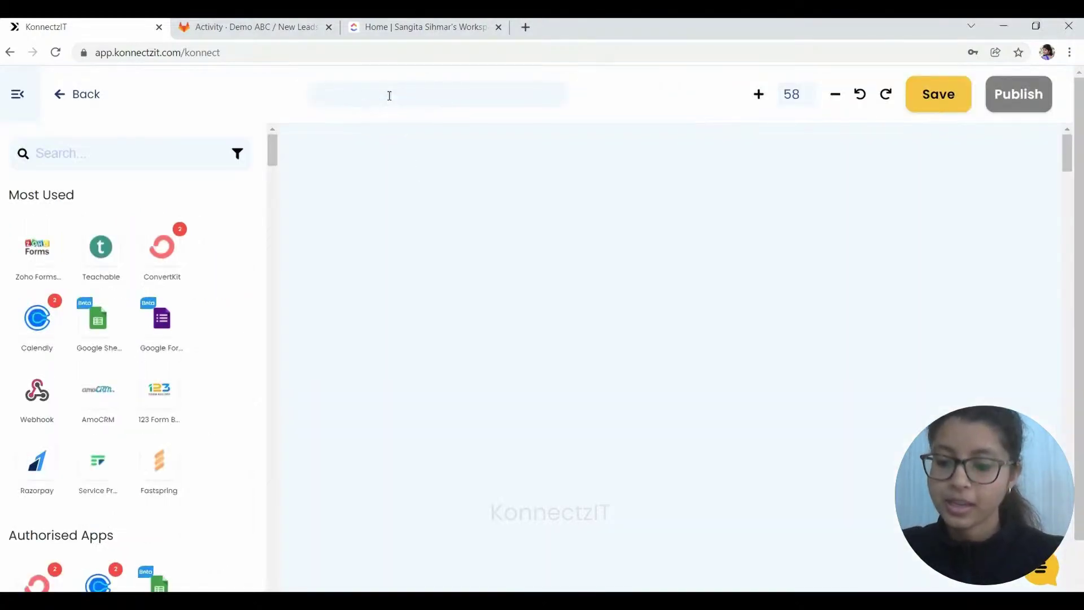
type("Issue Reported")
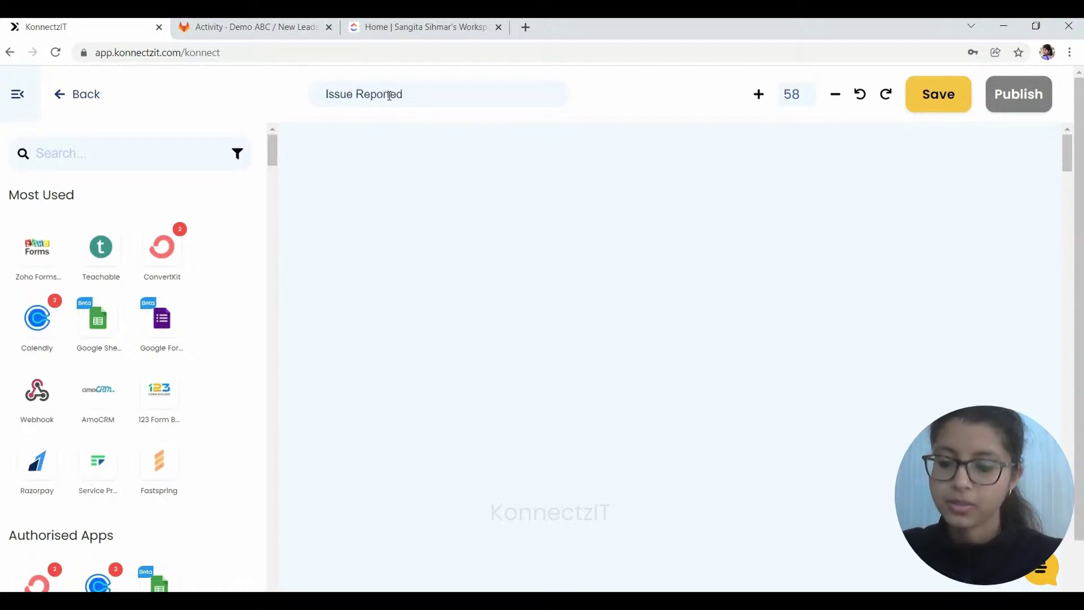
type(" from ")
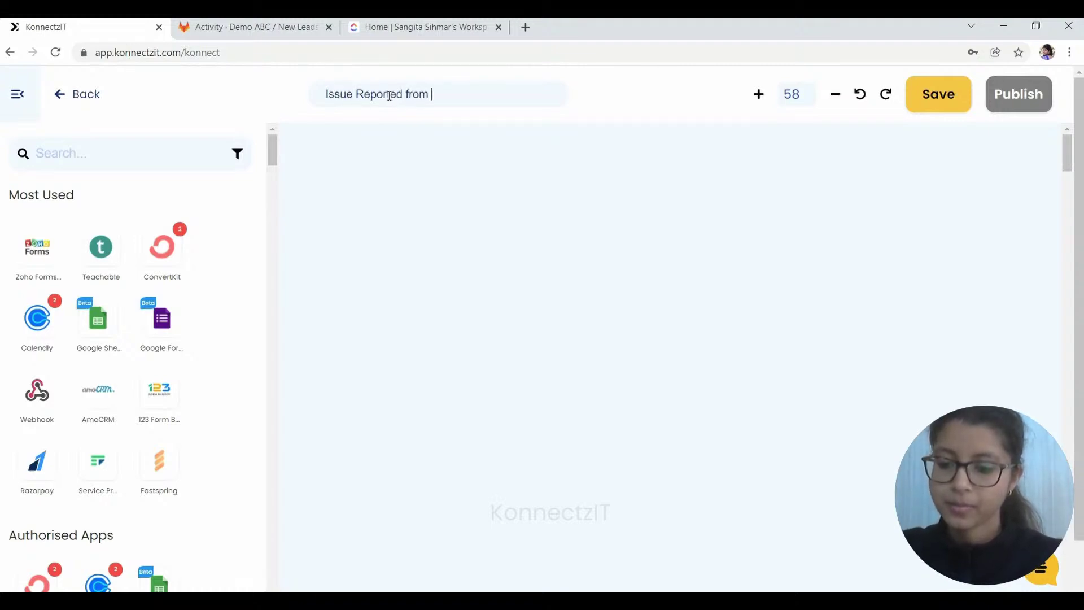
type("Gitl")
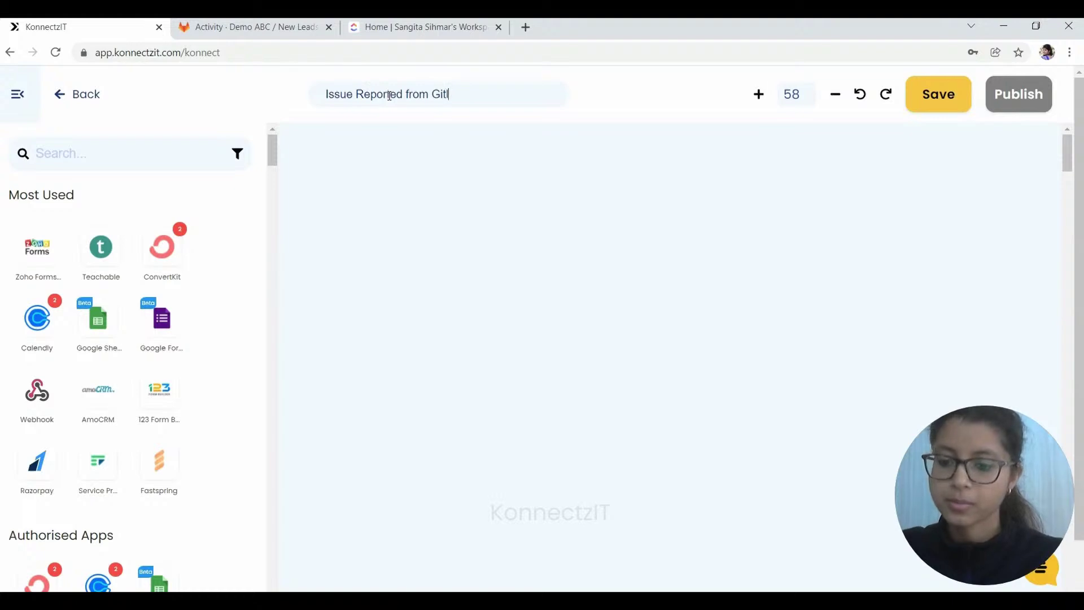
type("ab to ")
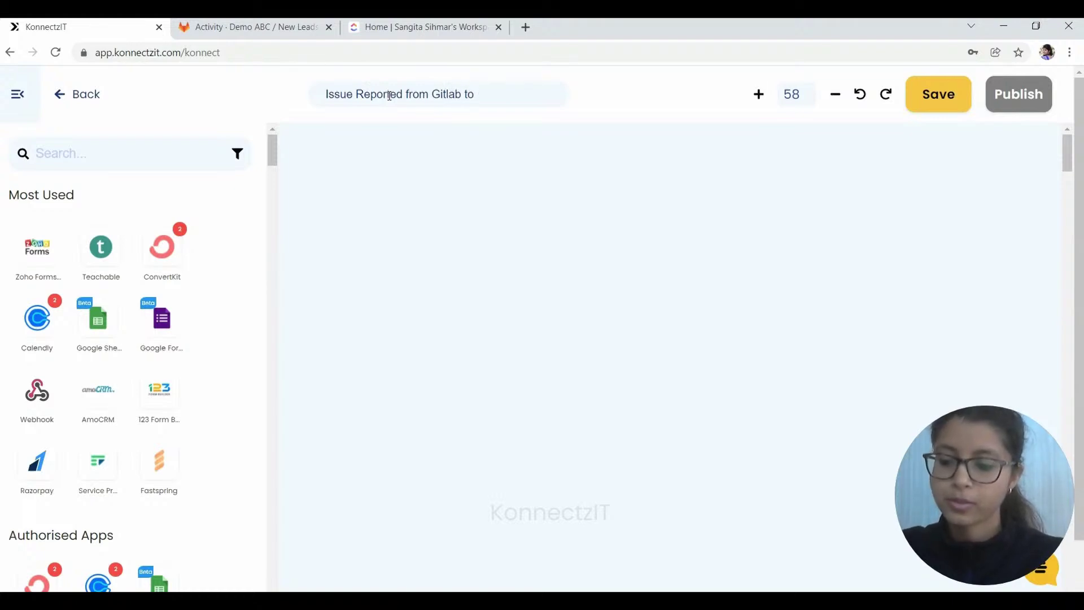
type("Clickup")
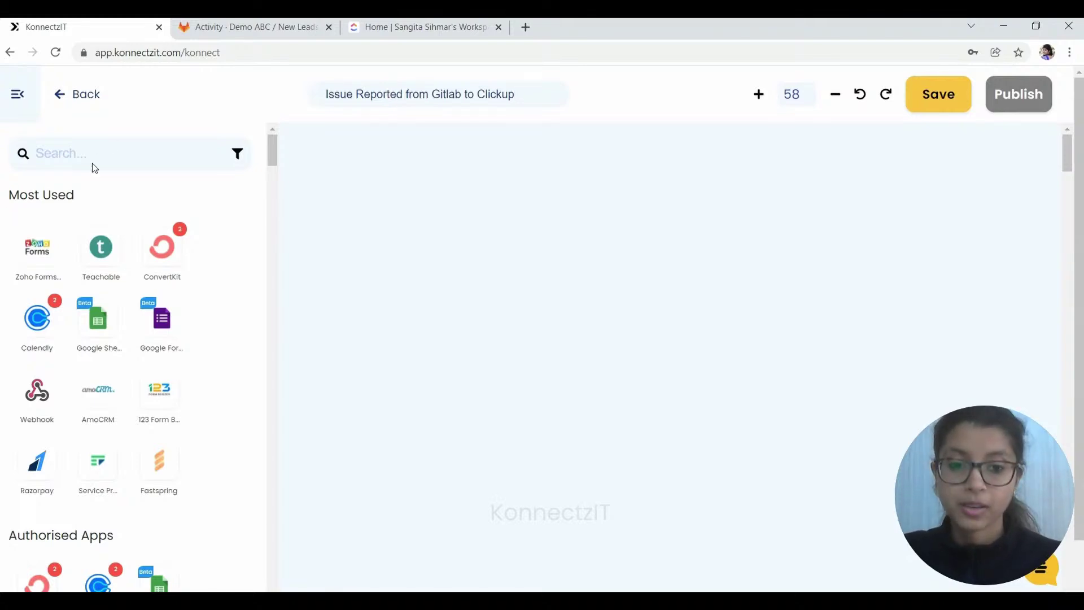
- Search the builder's apps for "gitlab" and place the GitLab app near the canvas's upper-left corner
left_click(79, 156)
type("git")
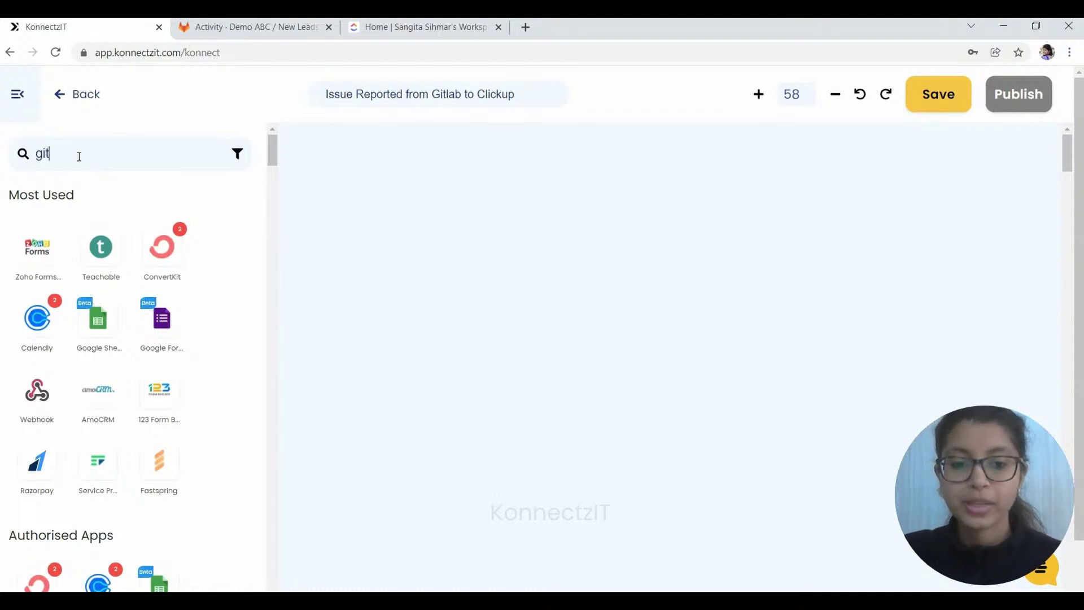
type("lab")
left_click_drag(36, 246, 377, 176)
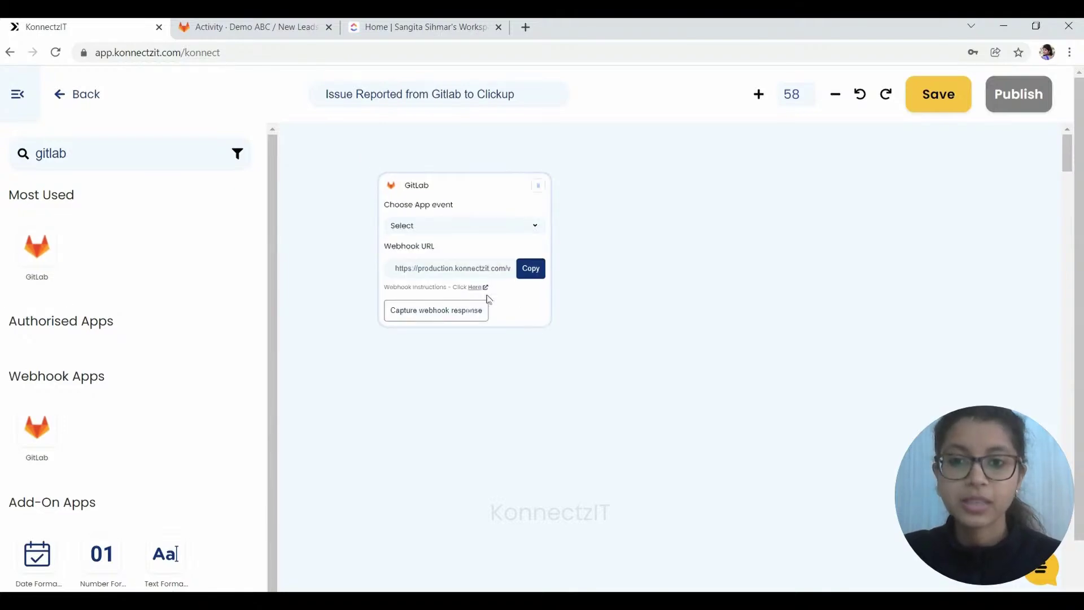
left_click_drag(397, 174, 337, 146)
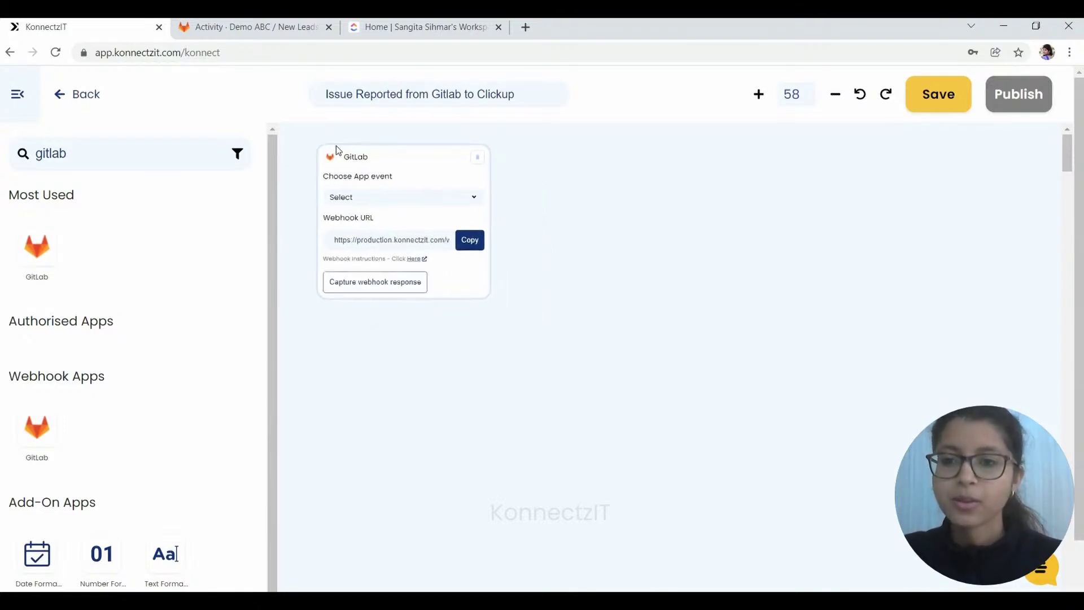
- Set the GitLab app event to New Issue Event and copy its webhook URL
left_click(360, 201)
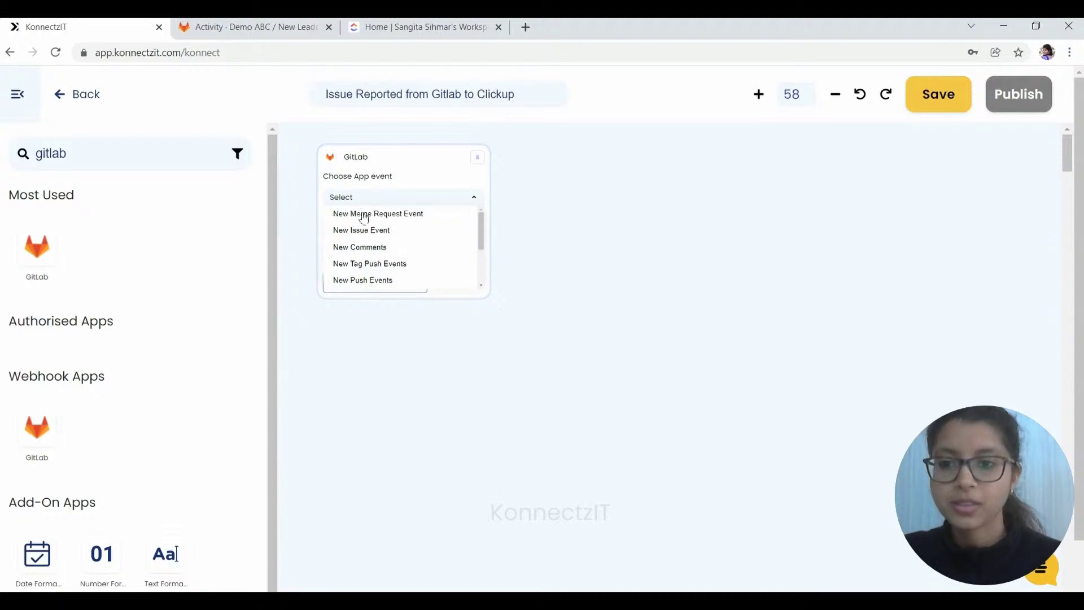
left_click(370, 232)
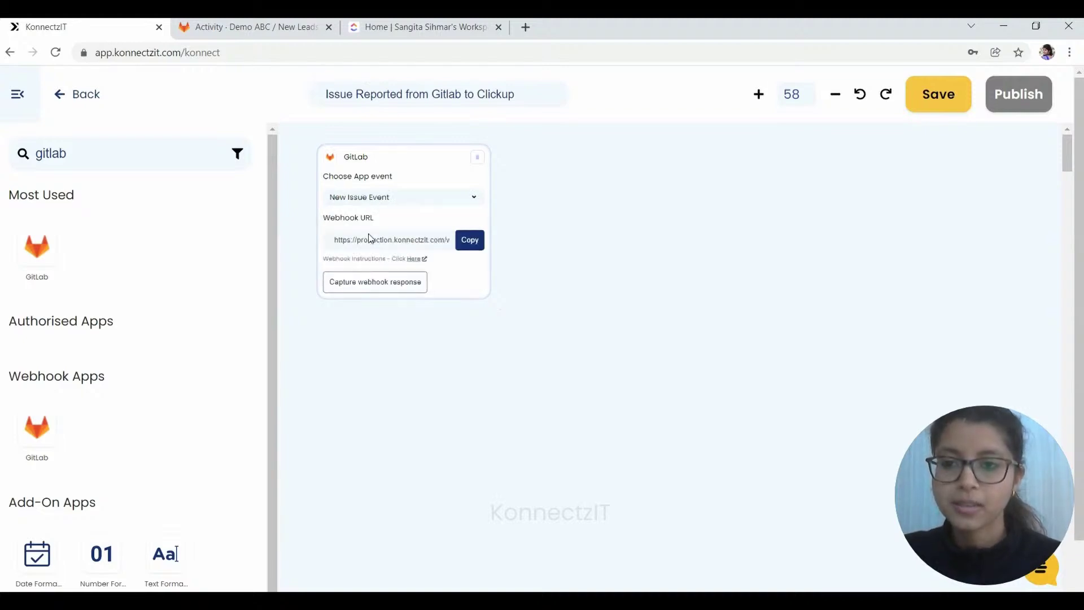
left_click(466, 248)
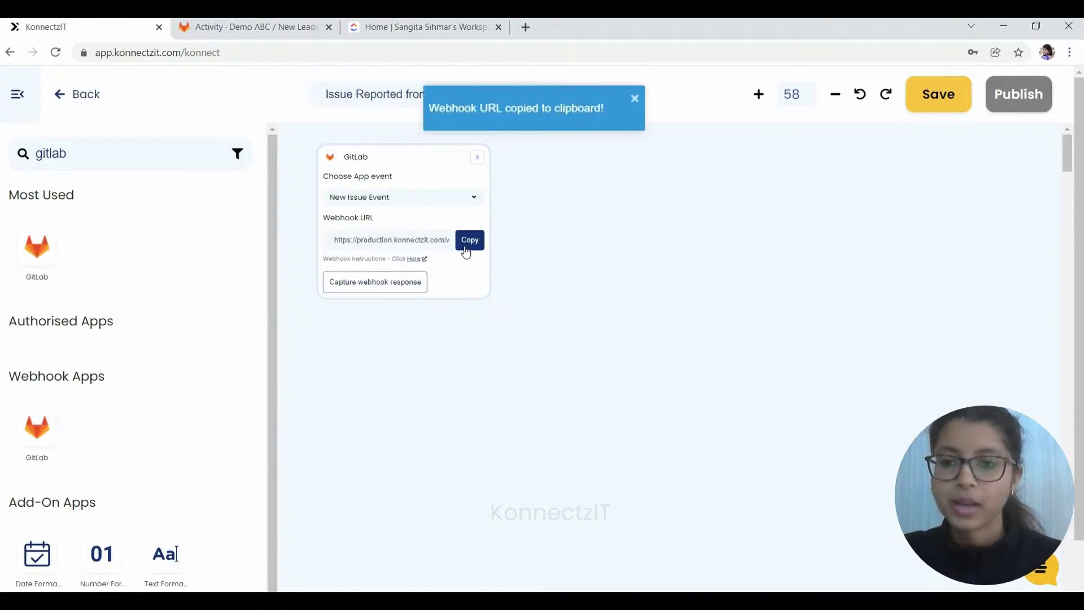
- Switch to GitLab, open the New Leads project's webhook settings and paste the copied webhook URL as the URL
left_click(212, 21)
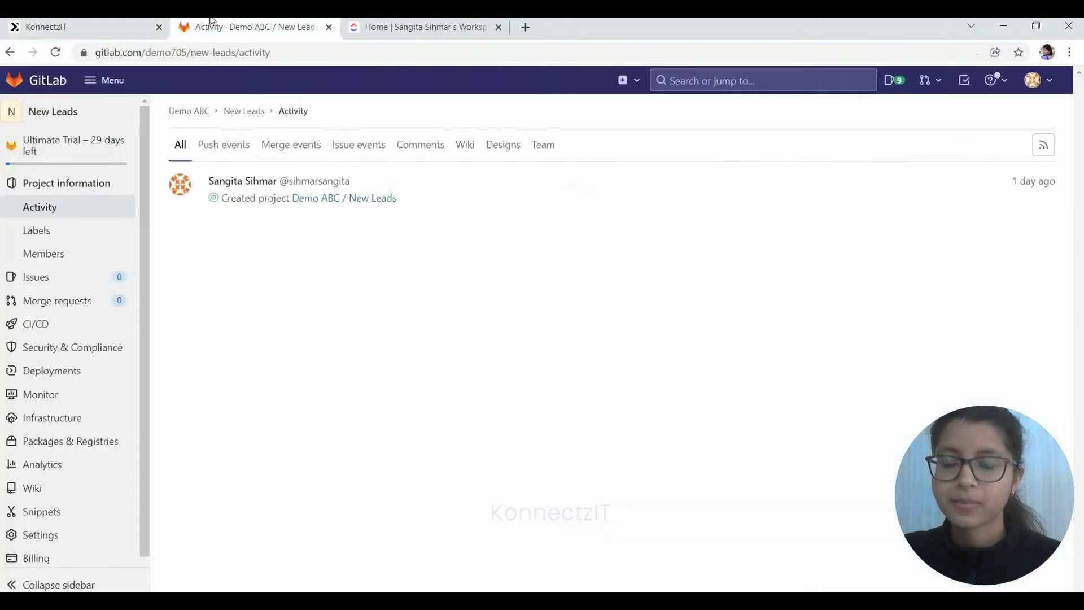
mouse_move(48, 539)
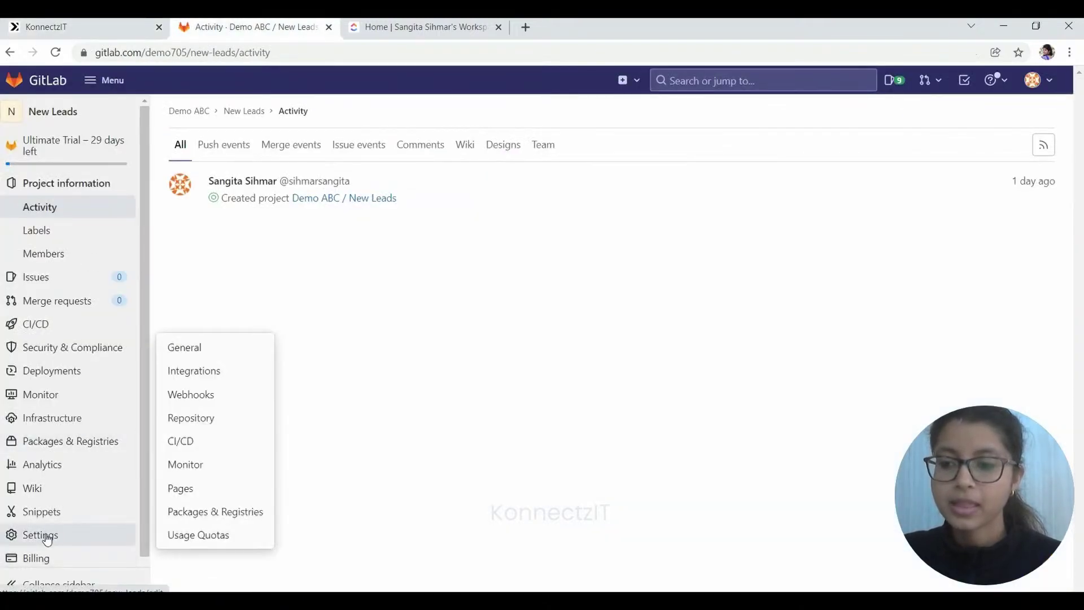
left_click(206, 397)
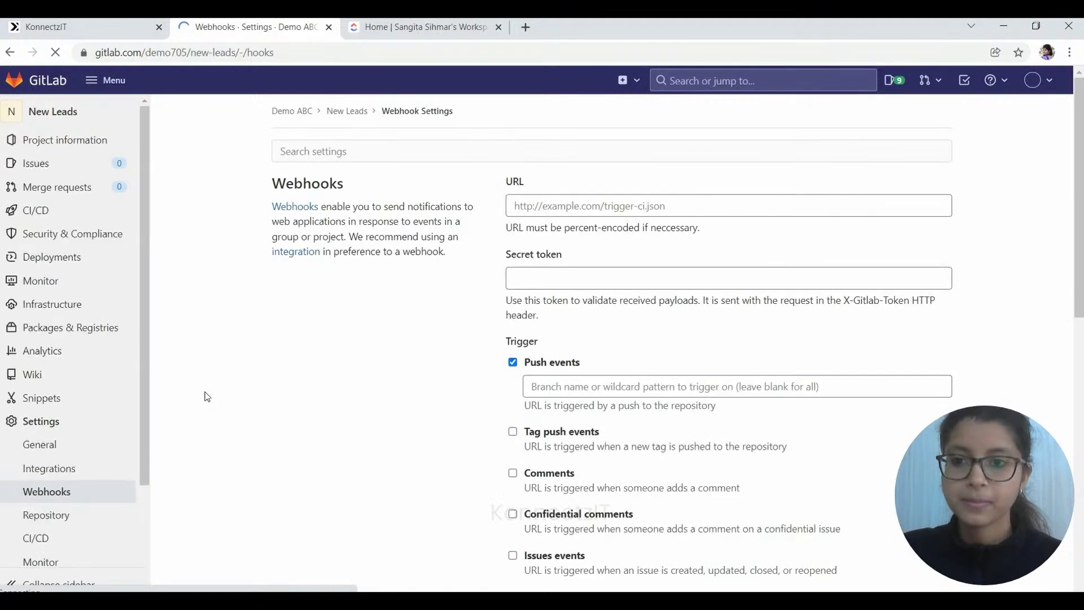
left_click(580, 209)
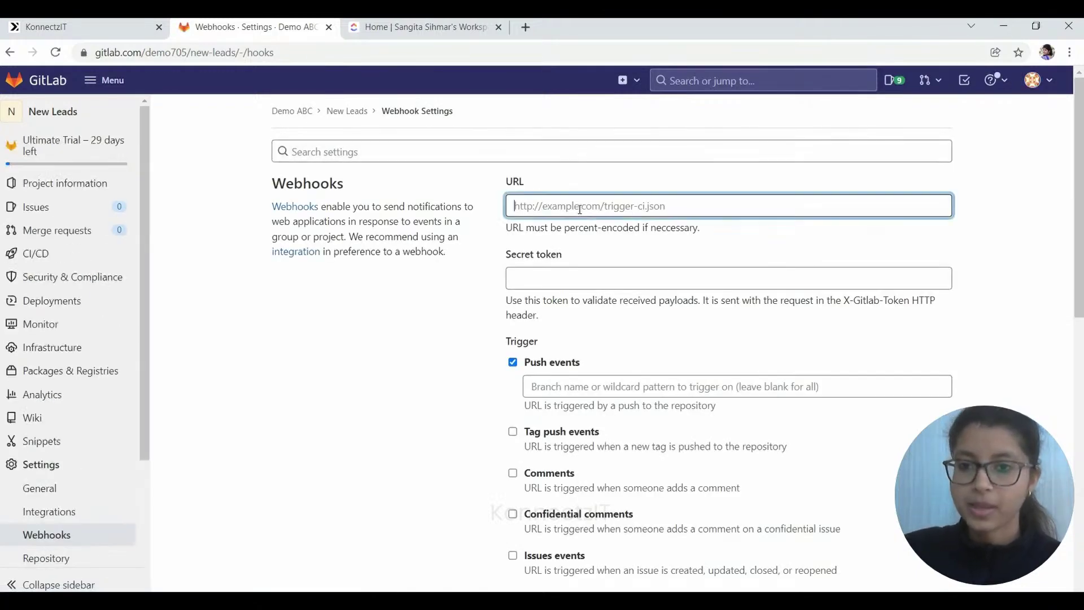
key("ctrl+v")
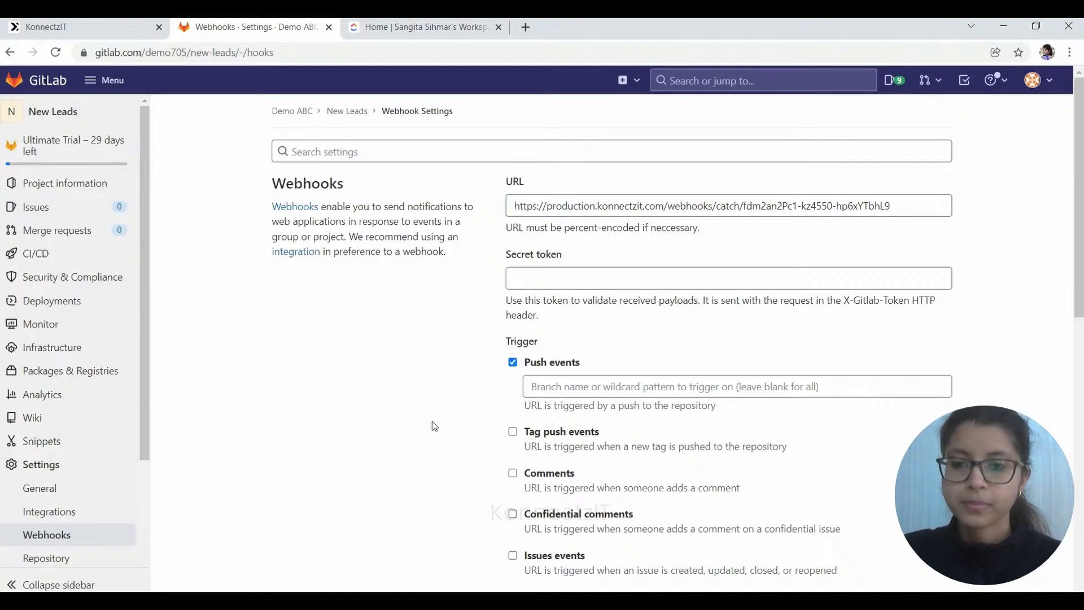
- Disable the Push events trigger, enable Issues events, and add the webhook with SSL verification enabled
scroll(432, 423, "down", 3)
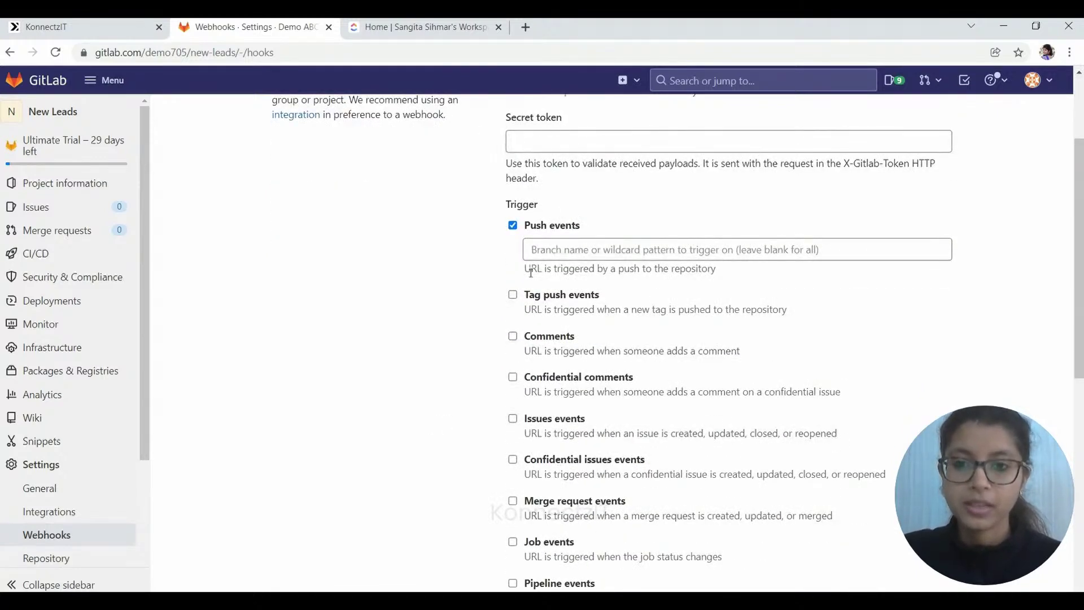
left_click(513, 227)
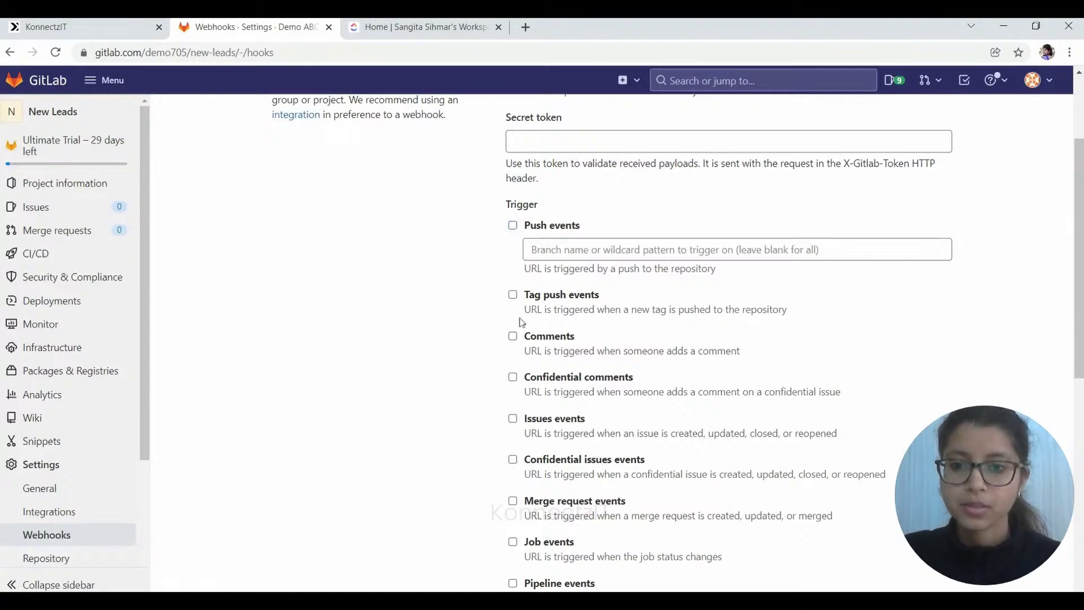
left_click(512, 419)
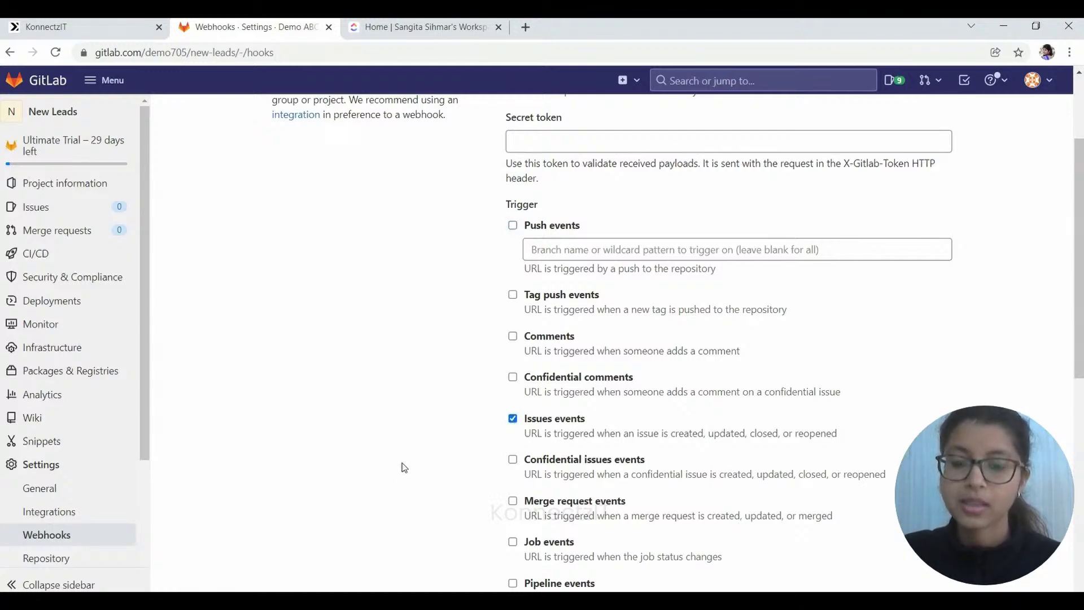
scroll(405, 467, "down", 5)
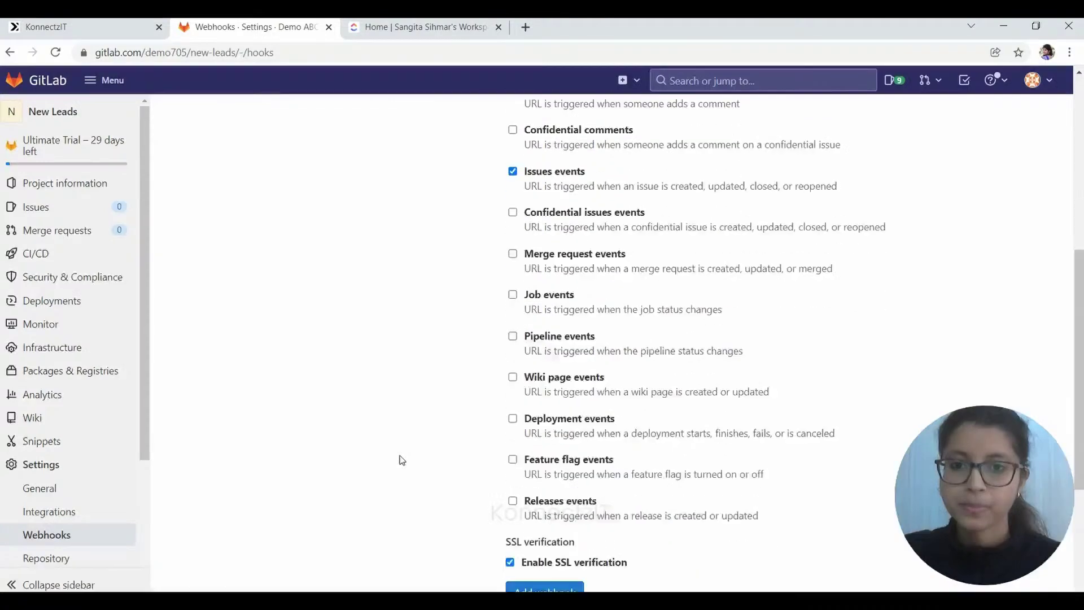
scroll(401, 461, "down", 1)
left_click(553, 505)
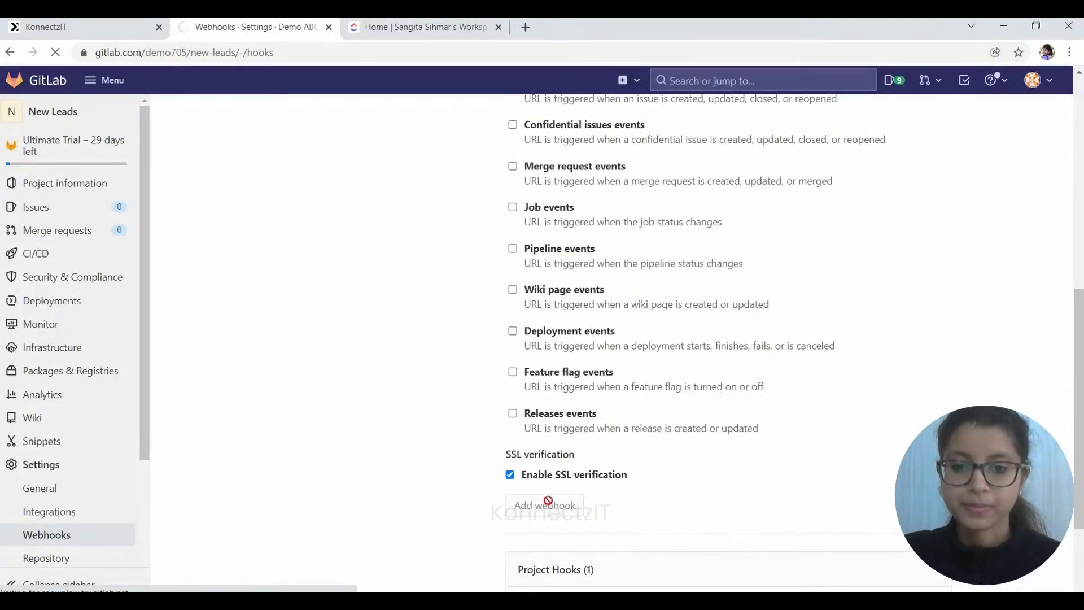
scroll(384, 486, "down", 3)
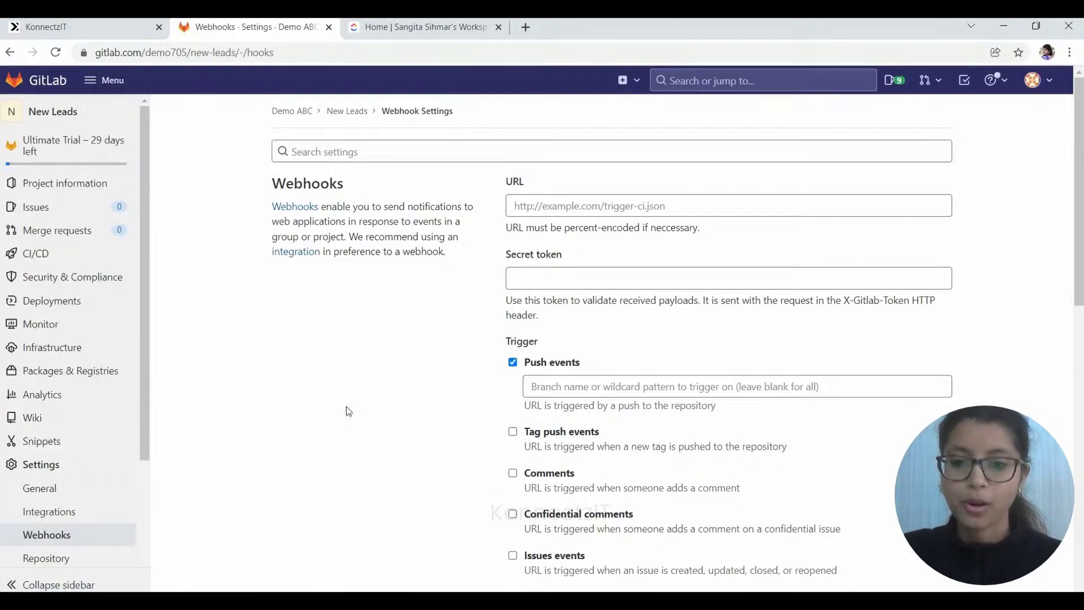
- Switch back to KonnectzIT and start capturing the webhook response for the GitLab app
left_click(66, 22)
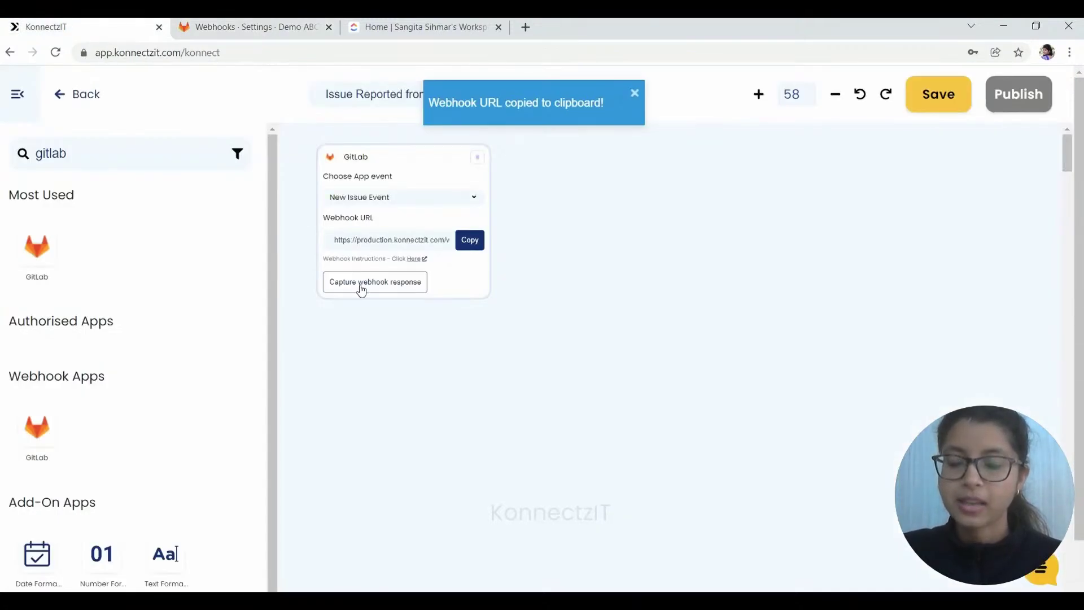
left_click(362, 288)
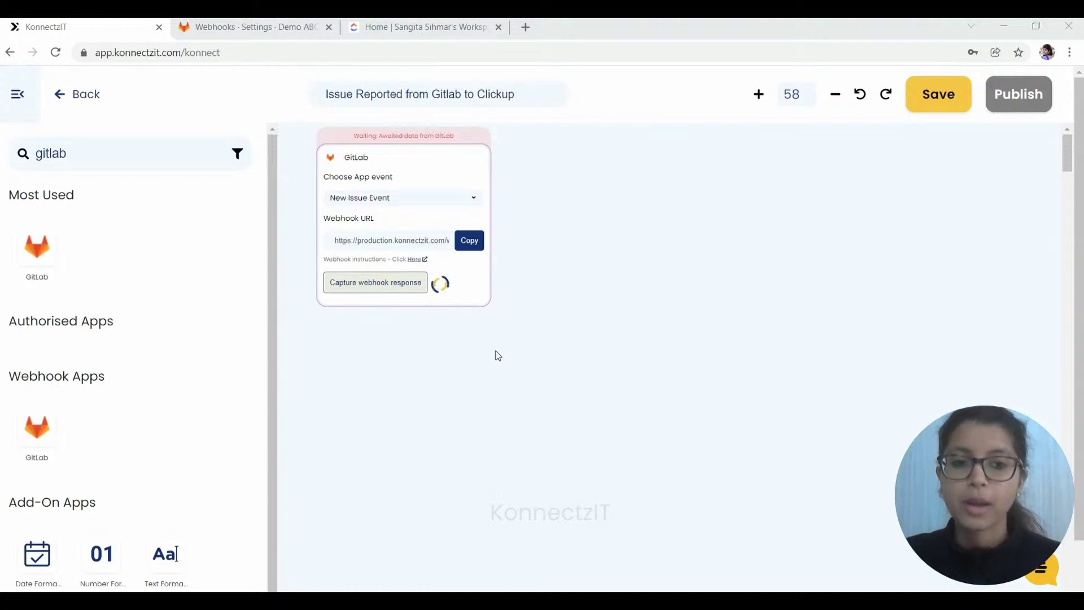
- Switch to GitLab, start a new issue in the New Leads project and title it "Authorization Issue"
left_click(268, 26)
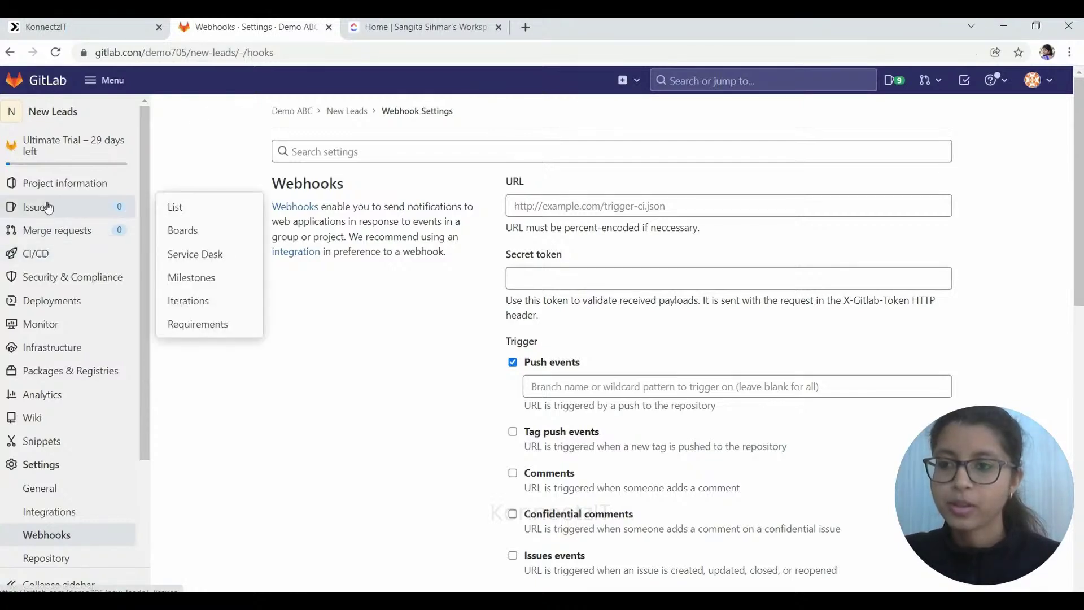
left_click(48, 207)
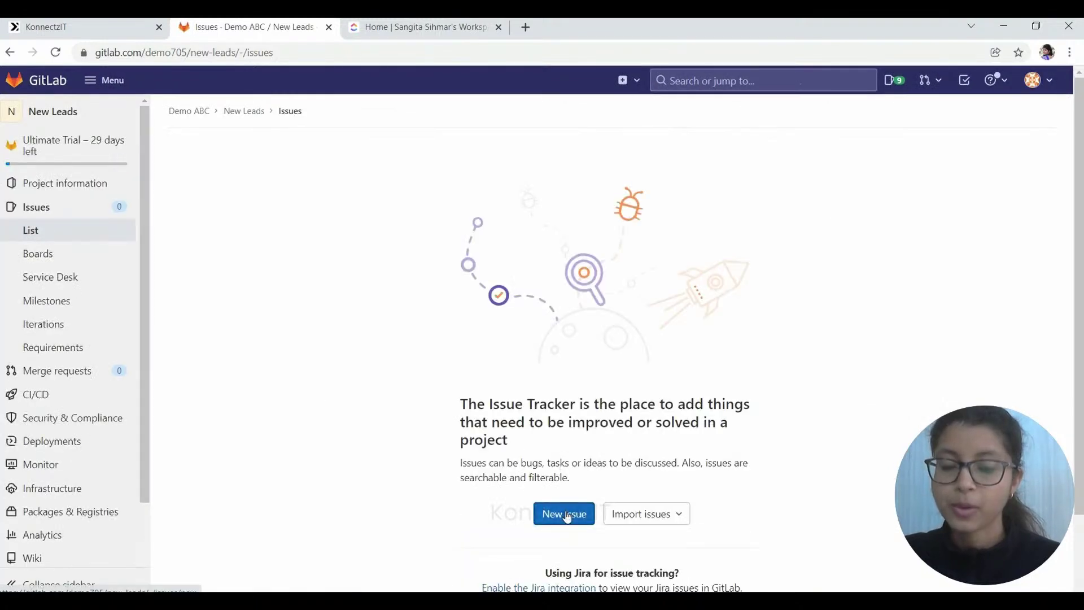
left_click(567, 516)
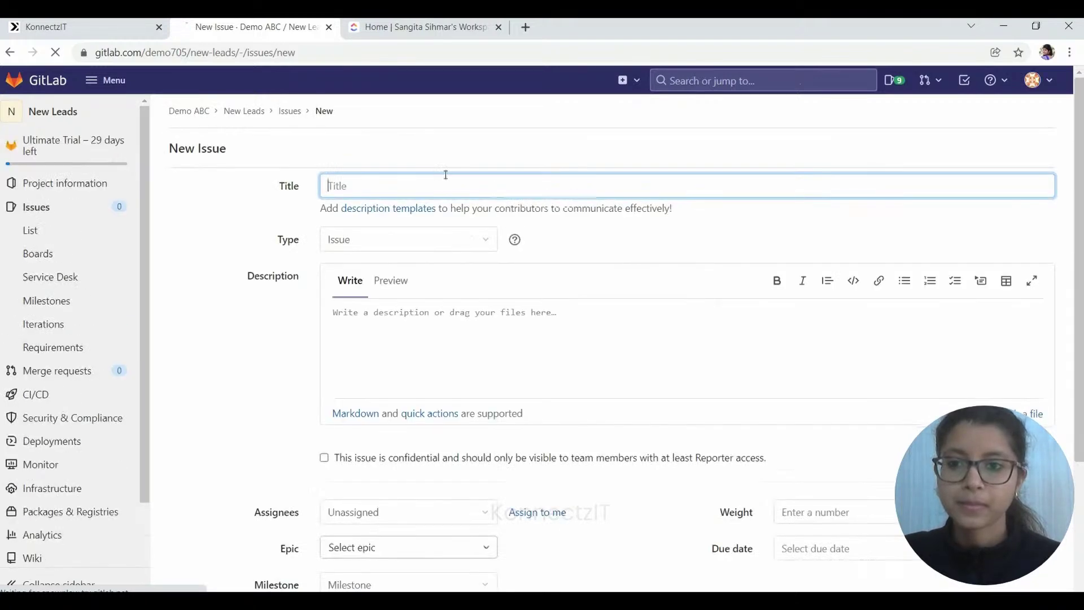
type("Auth")
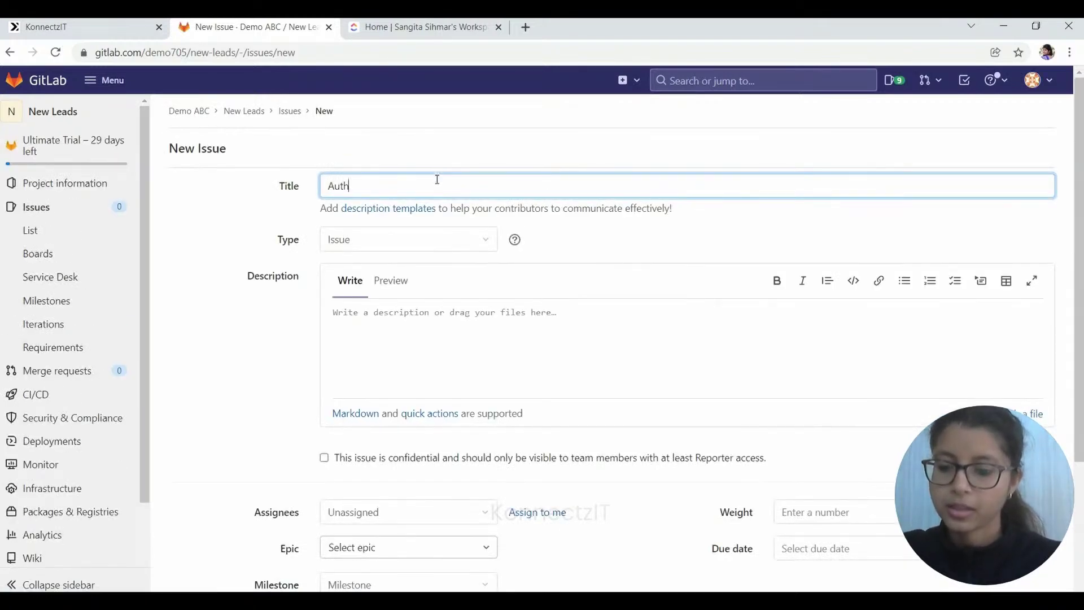
type("orization")
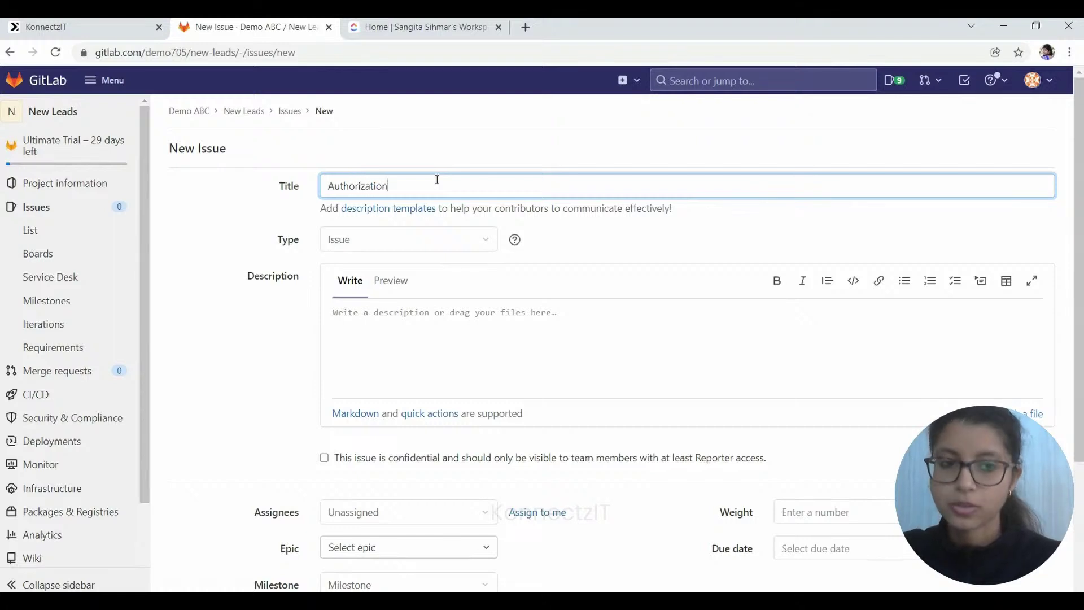
type(" Issue")
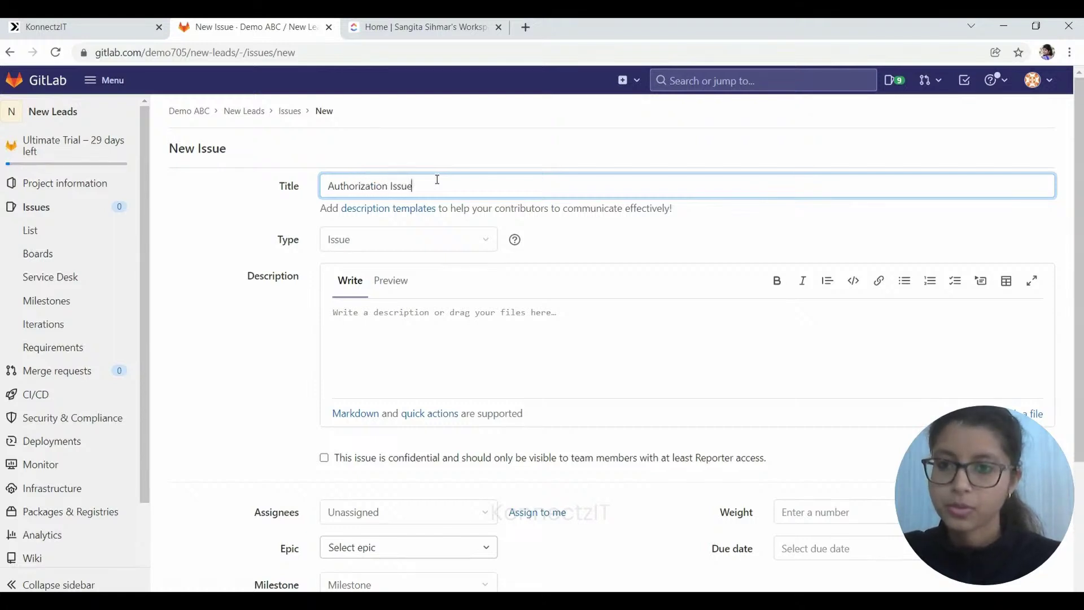
- Enter the issue description "The API token is invalid because of which the authorization of ABC appplication was not finished."
left_click(455, 337)
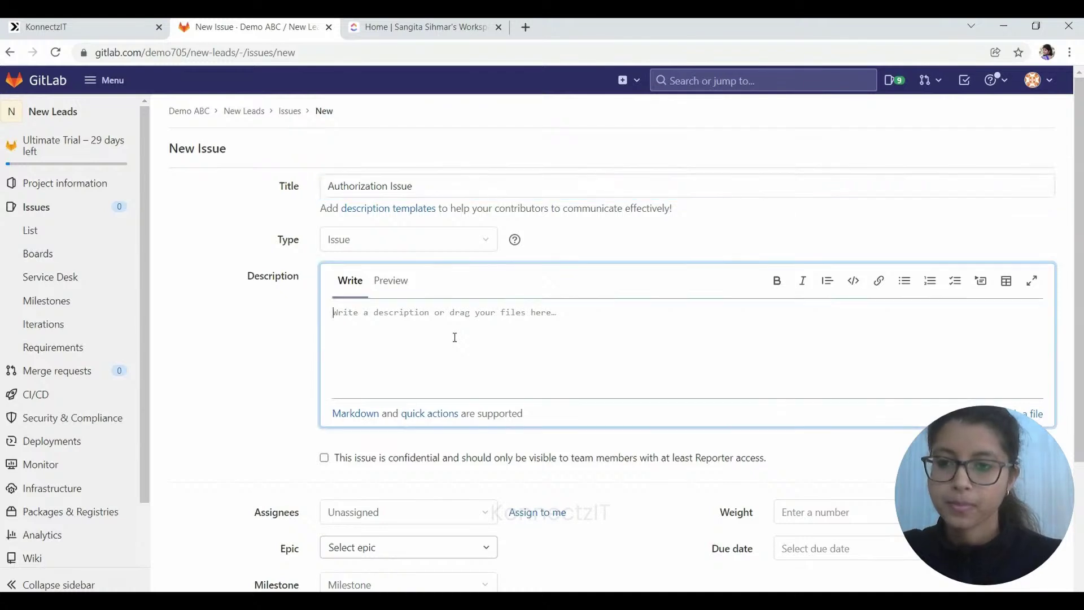
type("The AP")
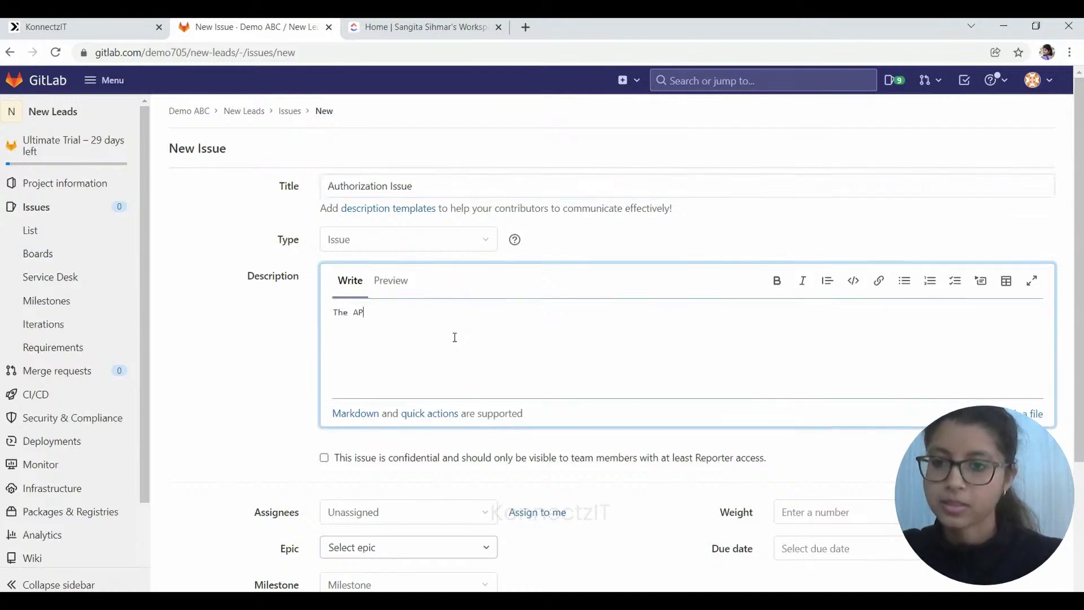
type("I tok")
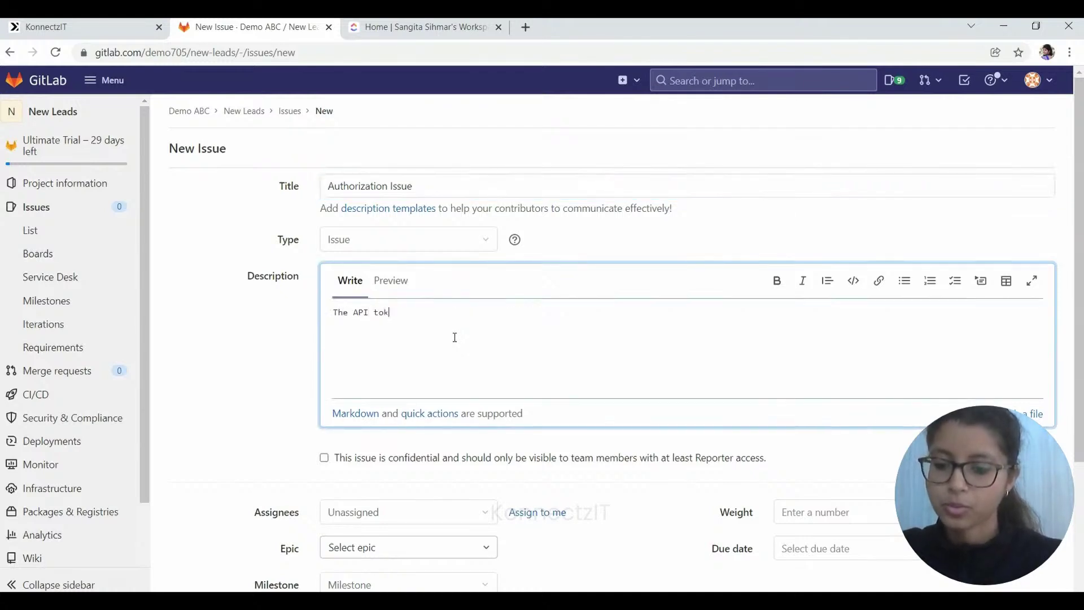
type("en is inva")
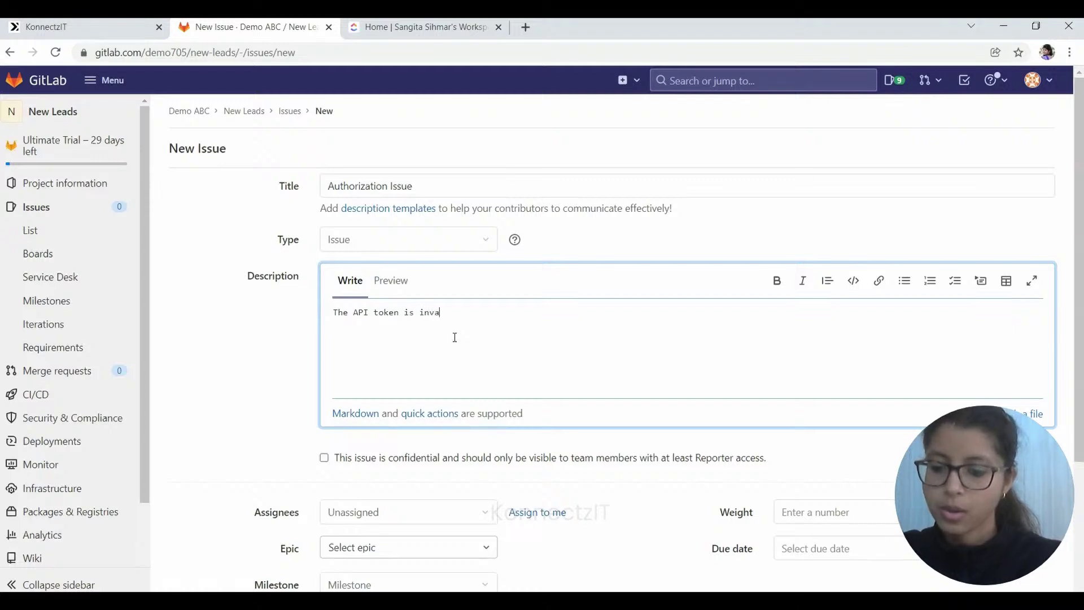
type("lid becau")
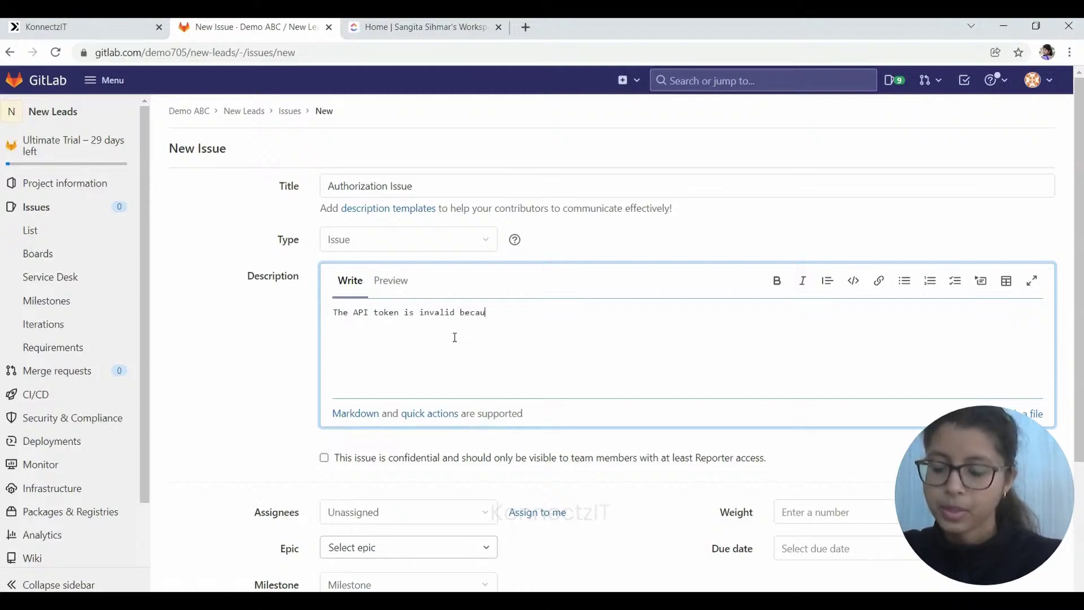
type("se of wh")
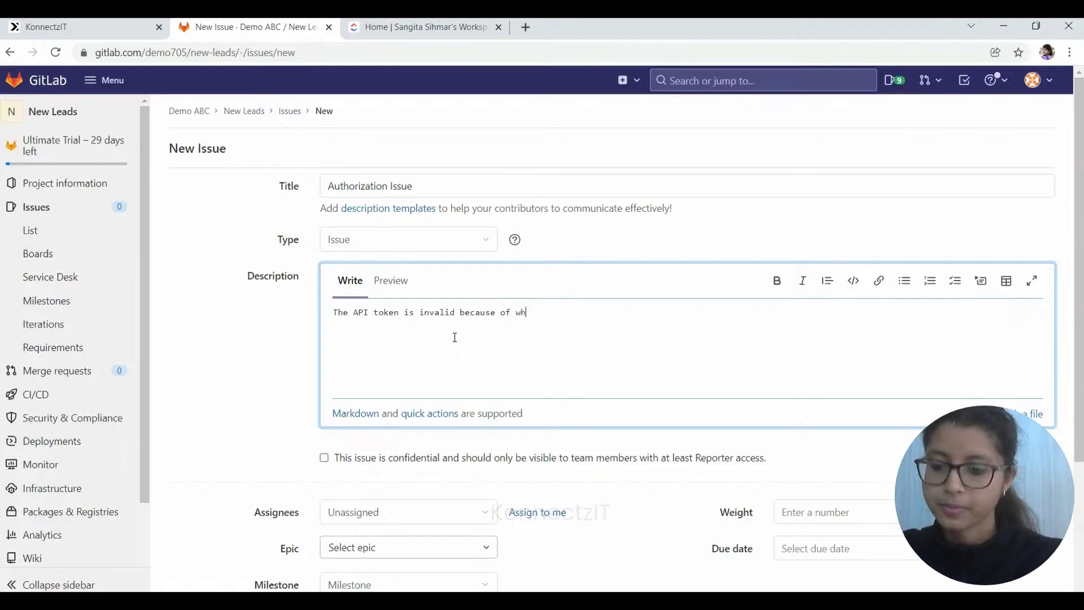
type("ich the a")
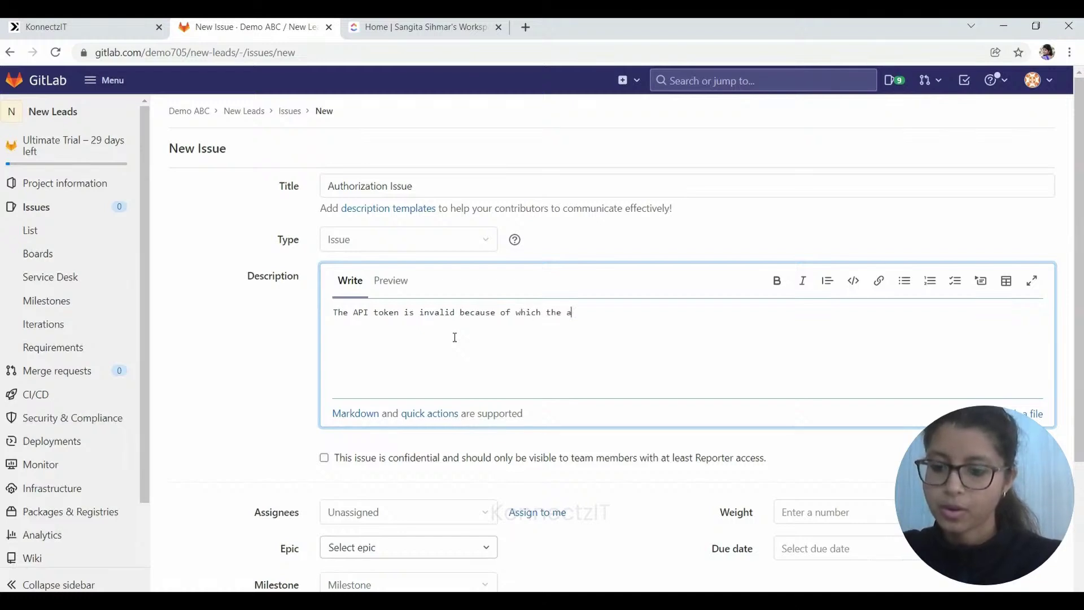
type("uthorization o")
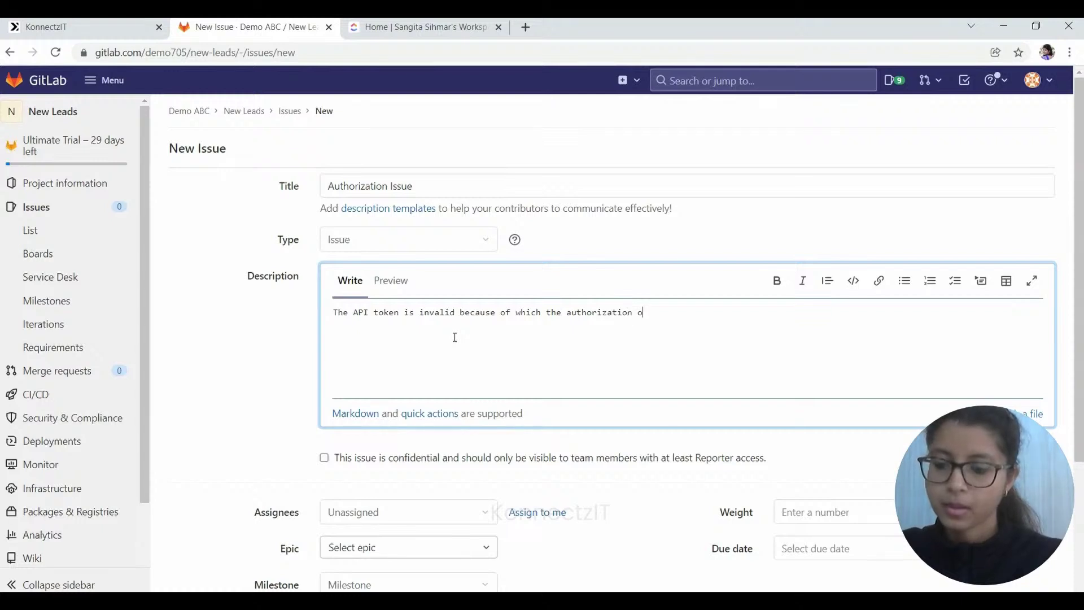
type("f ABC a")
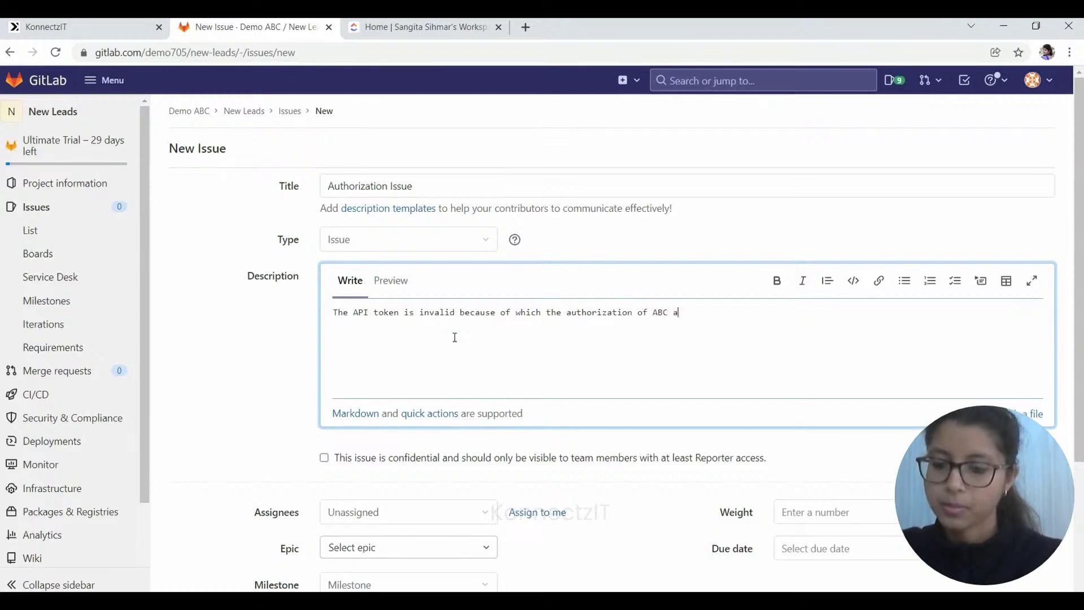
type("ppplicati")
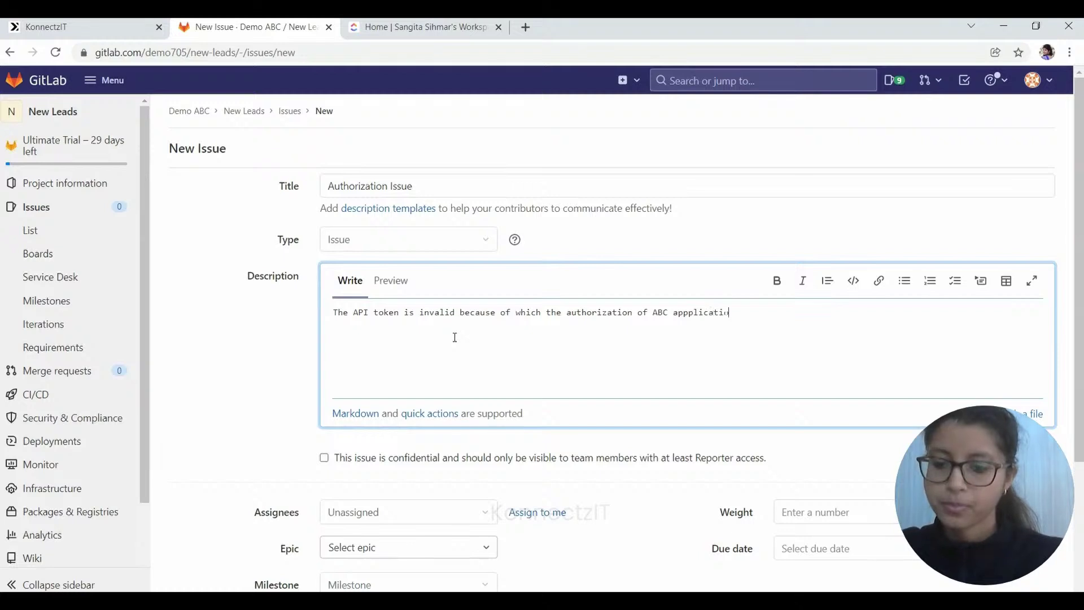
type("n was not ")
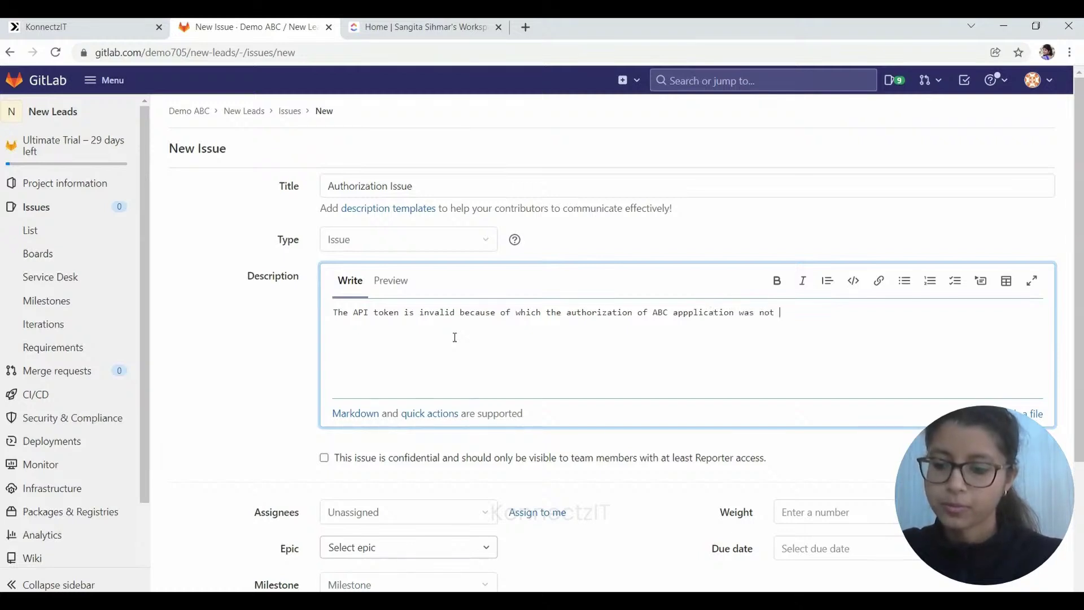
type("finished.")
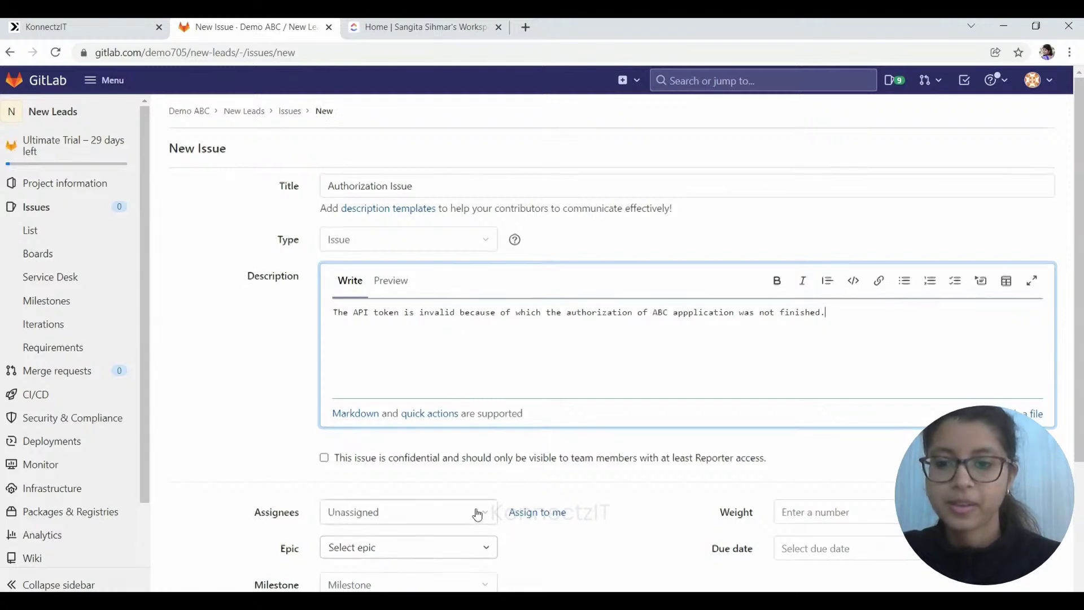
- Set the issue's due date to 2021-12-29 and create the issue
scroll(477, 513, "down", 3)
left_click(858, 370)
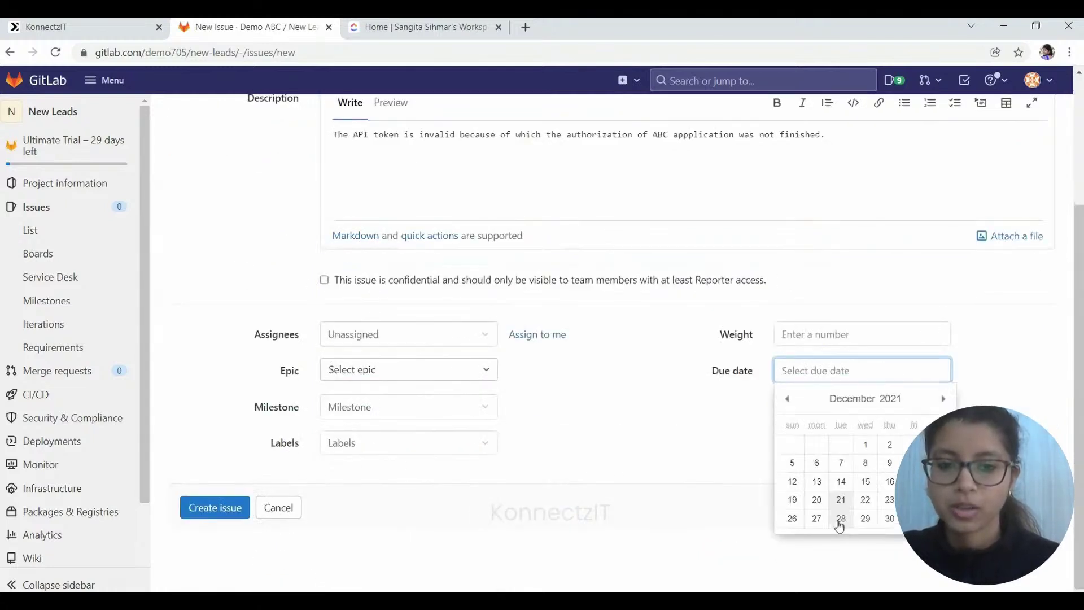
left_click(866, 518)
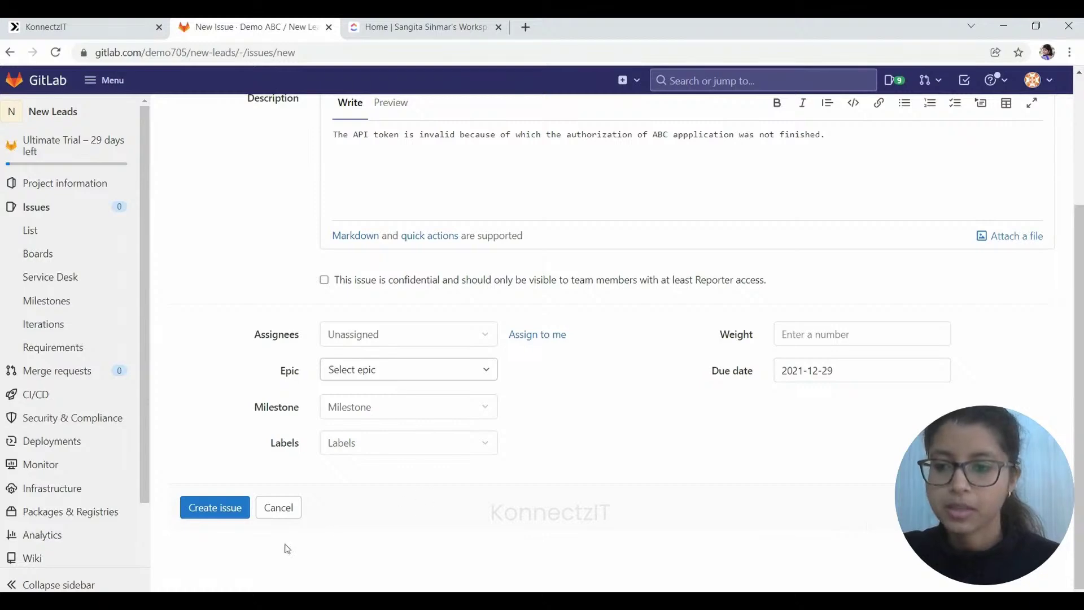
left_click(220, 511)
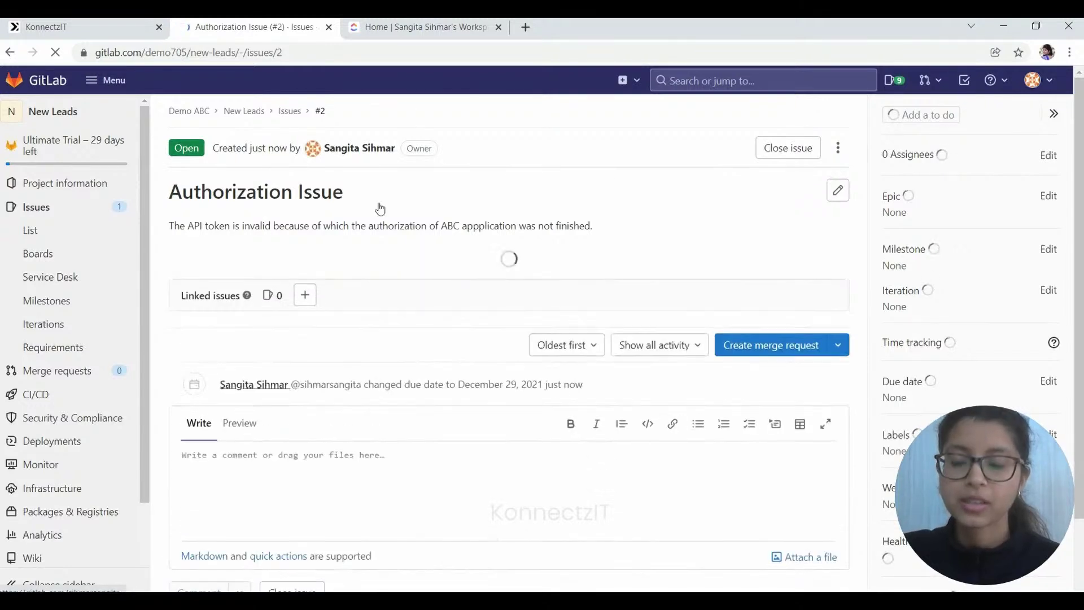
- Switch back to KonnectzIT, add the ClickUp app beside the GitLab card and set its app event to Create Task
left_click(109, 22)
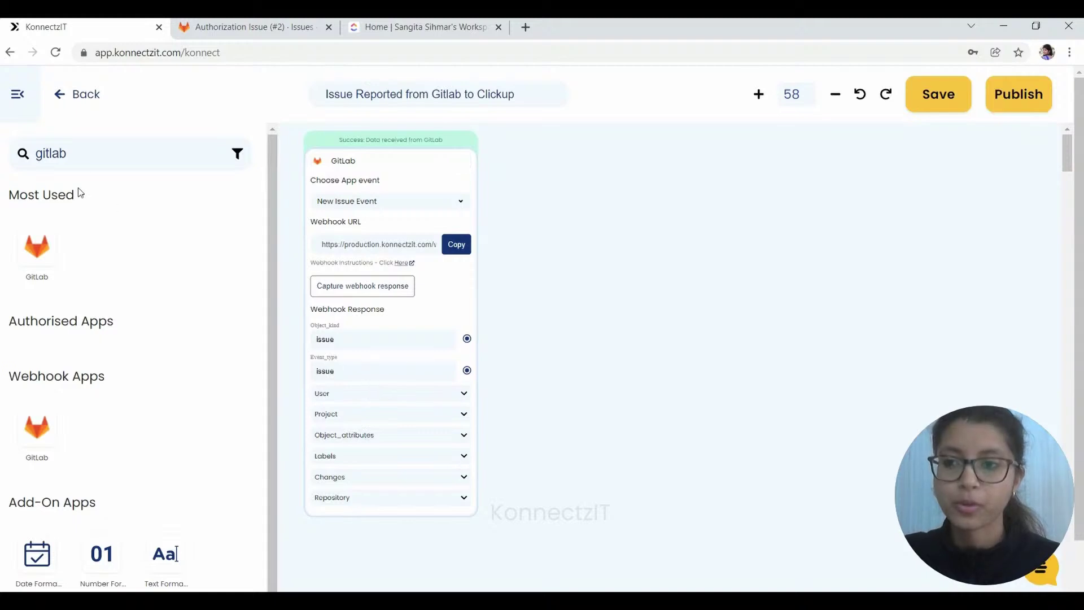
left_click_drag(76, 153, 29, 153)
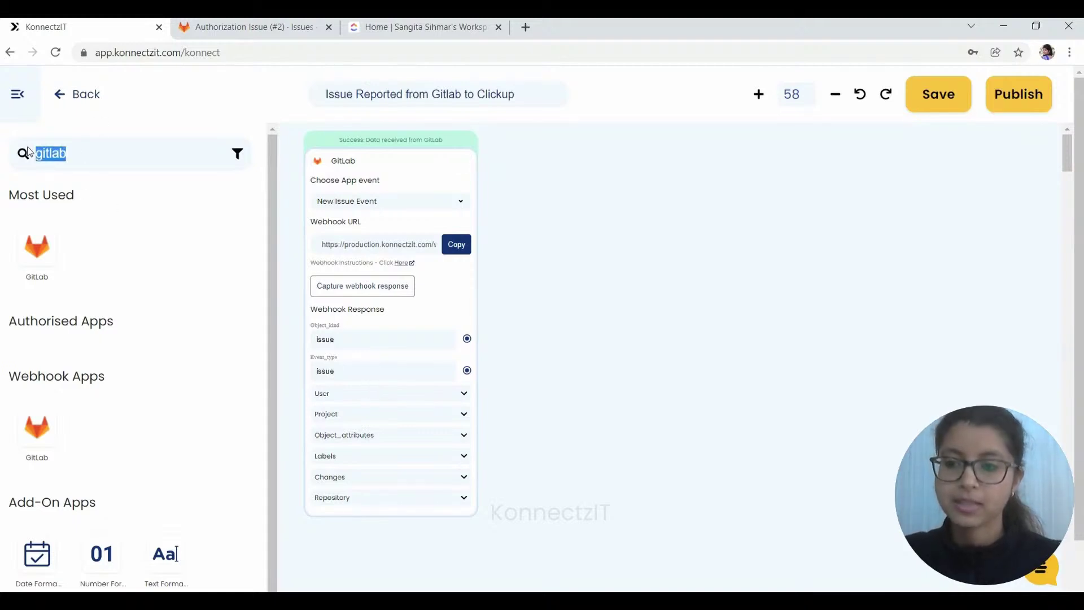
type("click")
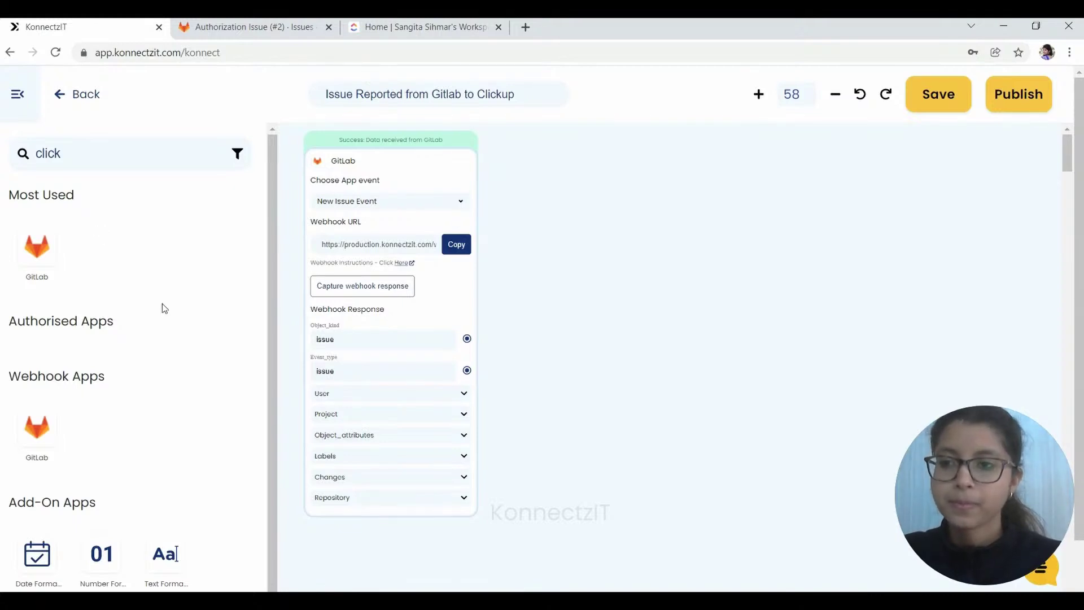
left_click_drag(35, 242, 579, 177)
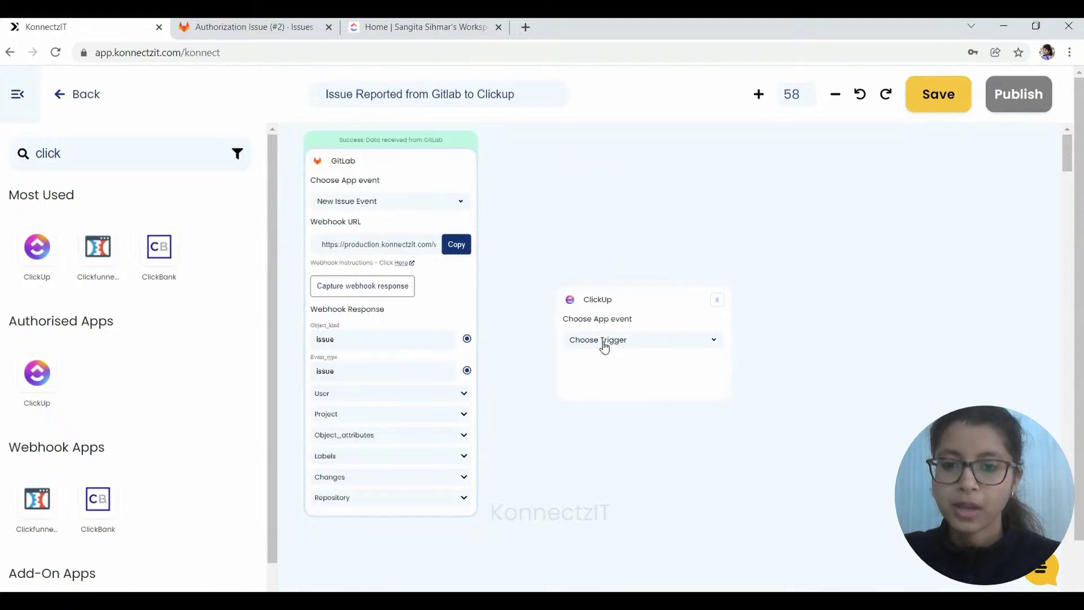
left_click(603, 341)
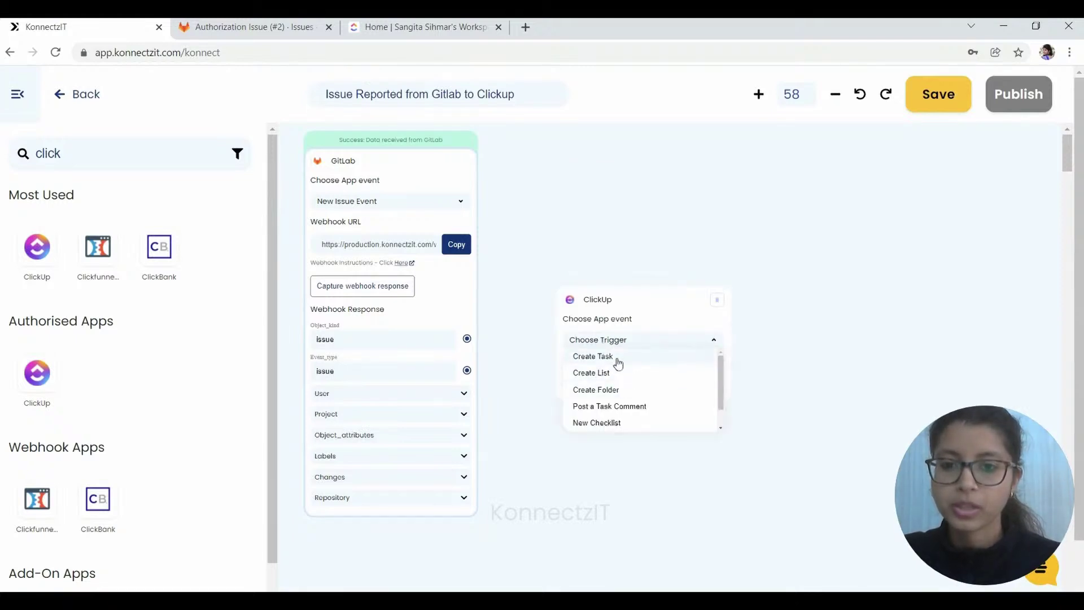
left_click(617, 362)
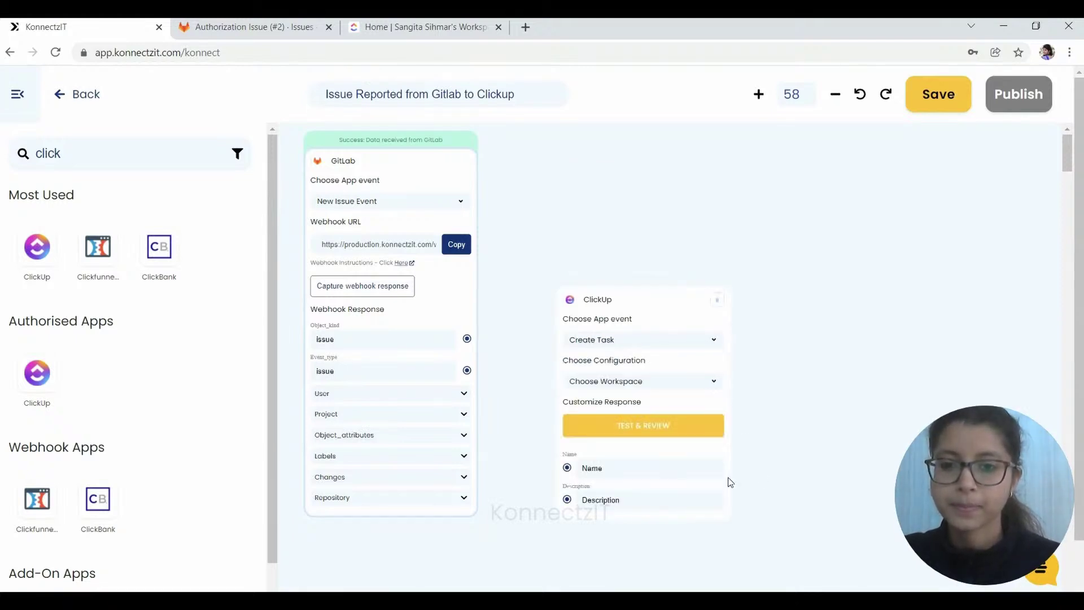
- Configure the ClickUp task destination with the account owner's workspace, the KonnectzIT Demo space, the Issues Reported folder and the list named List
scroll(787, 305, "down", 3)
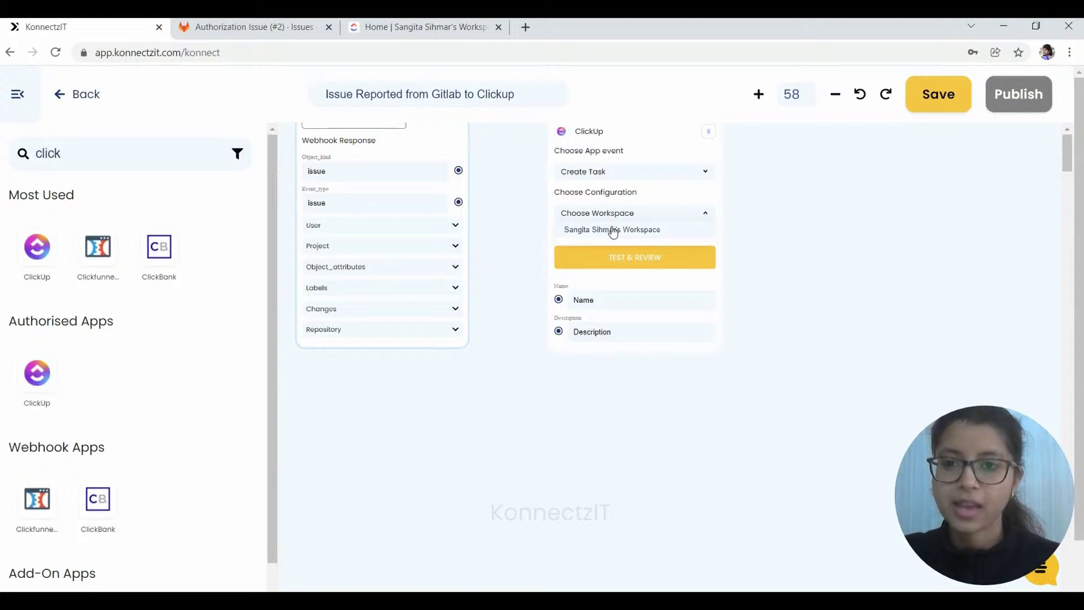
left_click(613, 230)
left_click(415, 26)
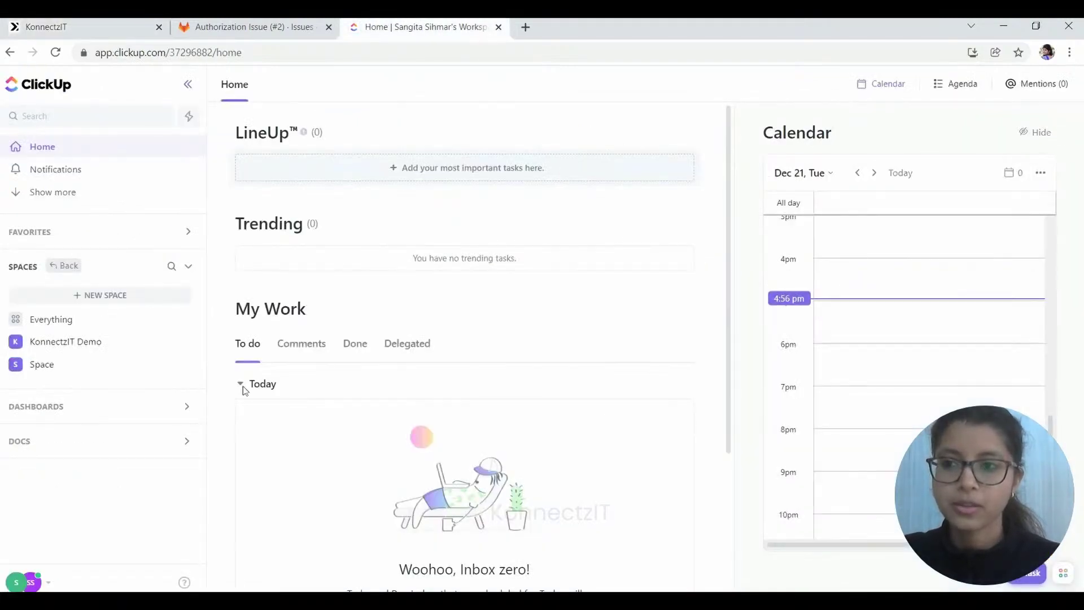
left_click(68, 27)
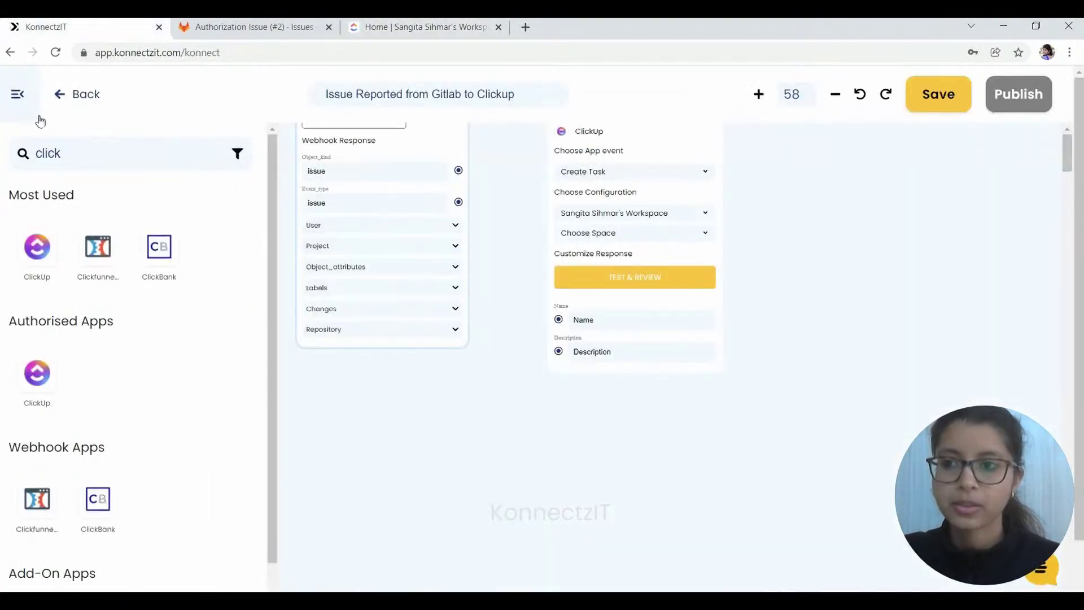
left_click(11, 94)
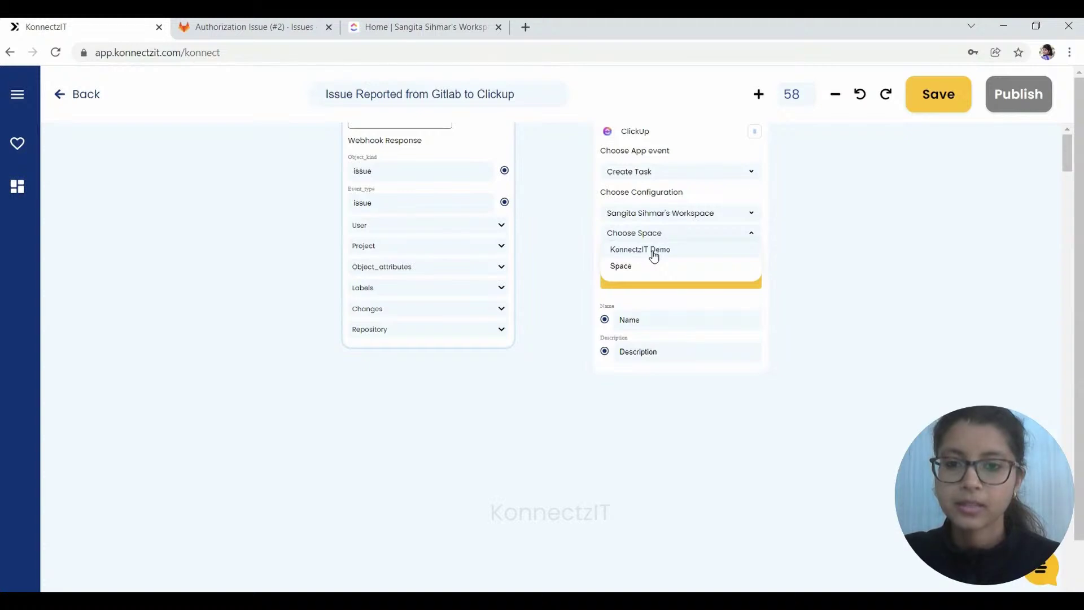
left_click(653, 250)
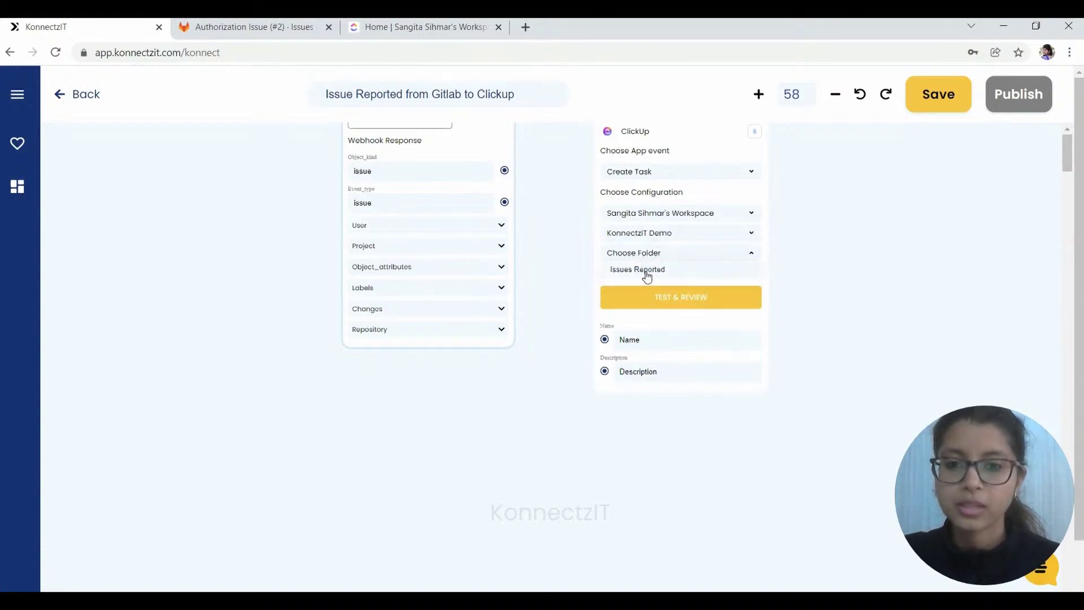
left_click(647, 270)
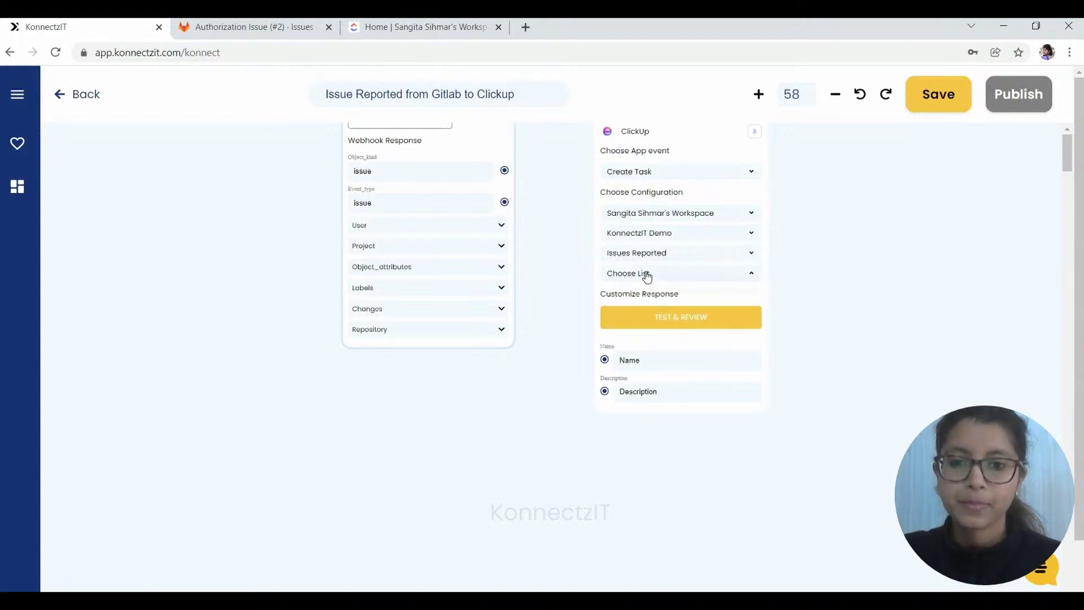
left_click(644, 289)
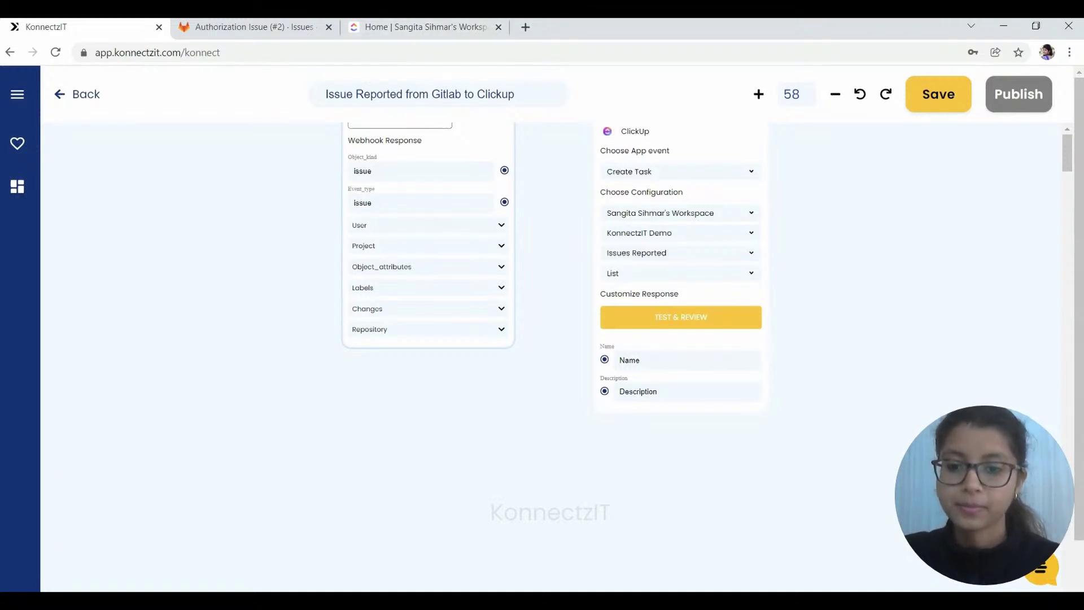
- Map the Name field from the GitLab webhook response's Project section to the ClickUp task's Name field
left_click(502, 248)
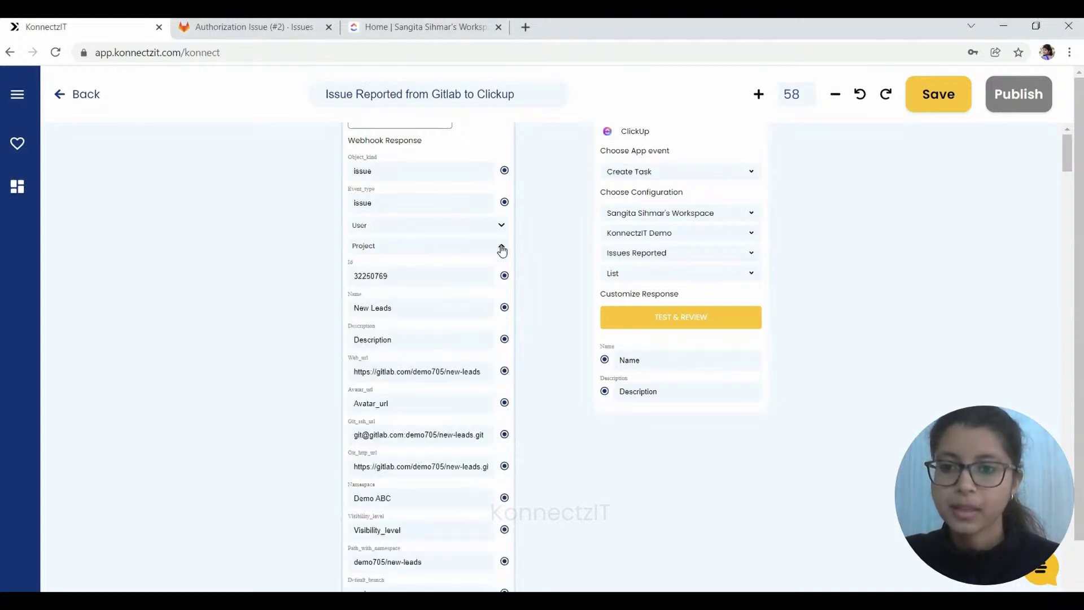
left_click_drag(505, 307, 604, 360)
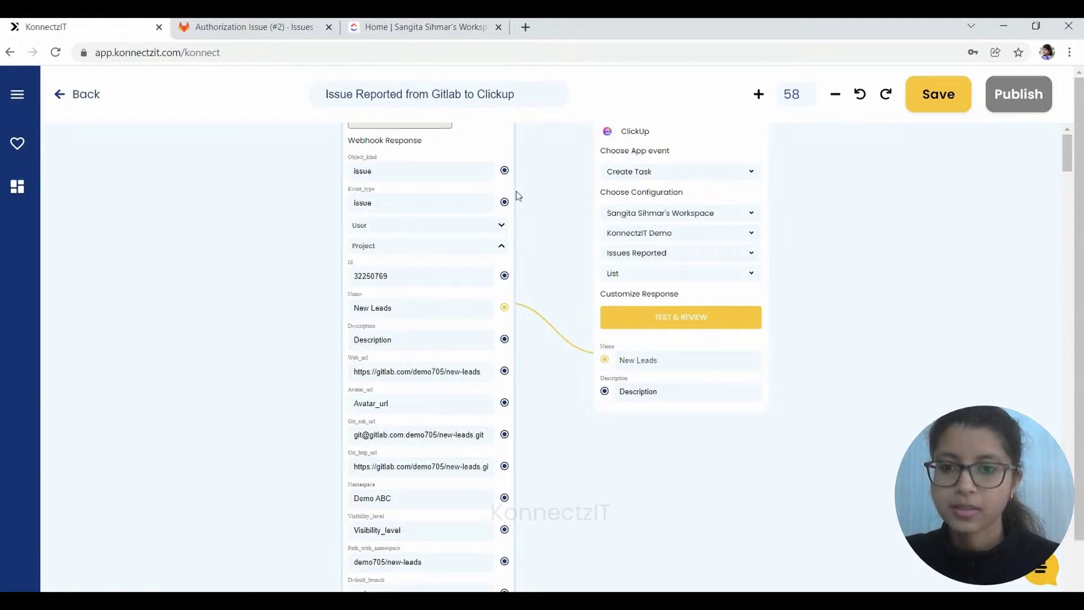
left_click(504, 246)
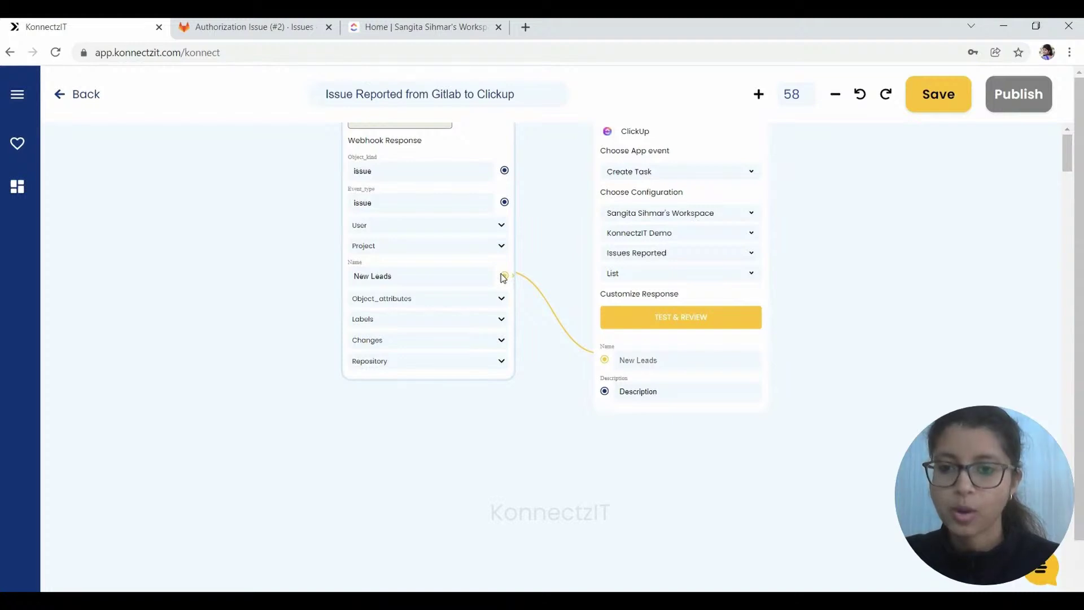
- Map the Description field from the GitLab response's Object_attributes section to the ClickUp task's Description field
left_click(502, 299)
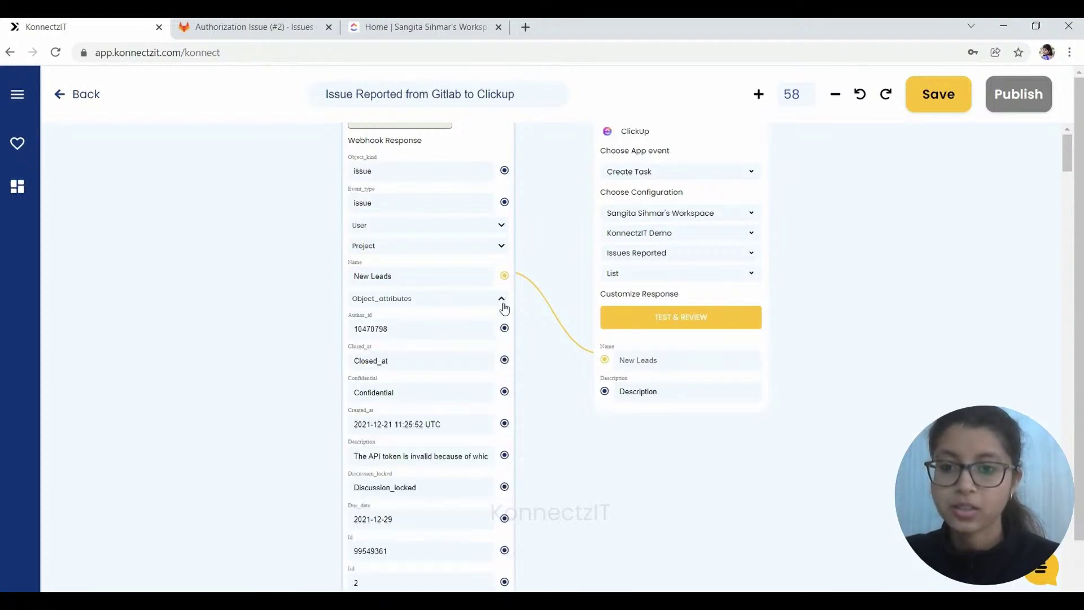
left_click_drag(505, 461, 605, 395)
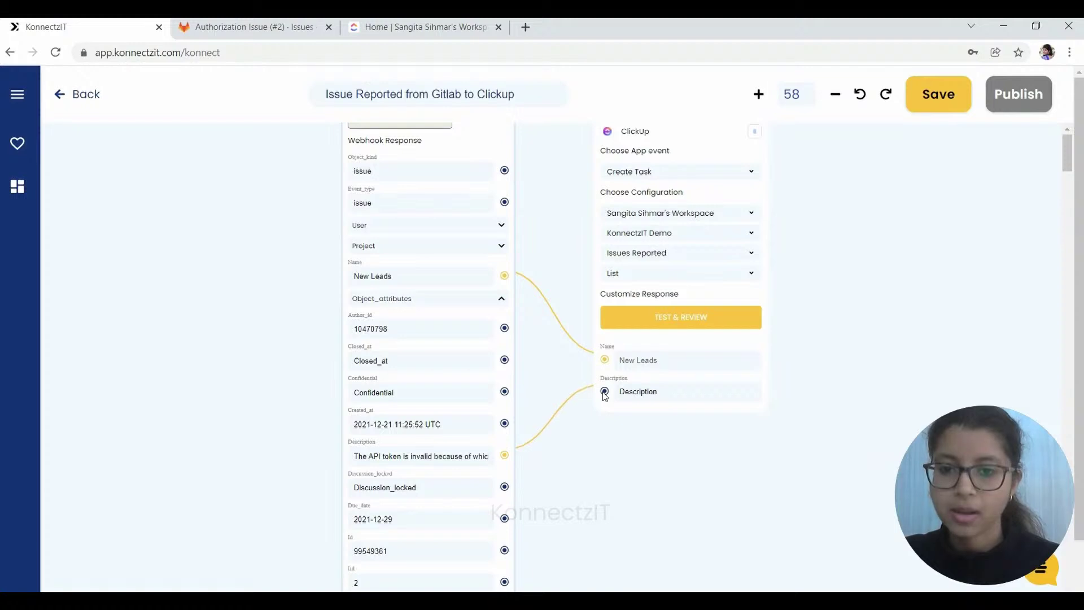
left_click(502, 299)
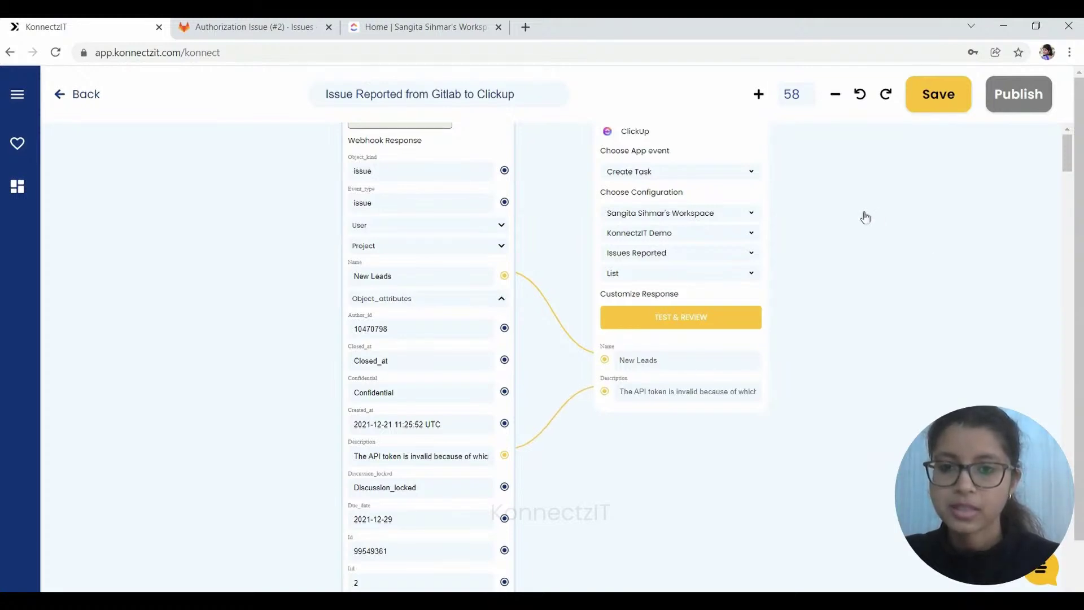
- Run Test & Review on the ClickUp Create Task action, then publish the automation and dismiss the confirmation
scroll(866, 252, "up", 3)
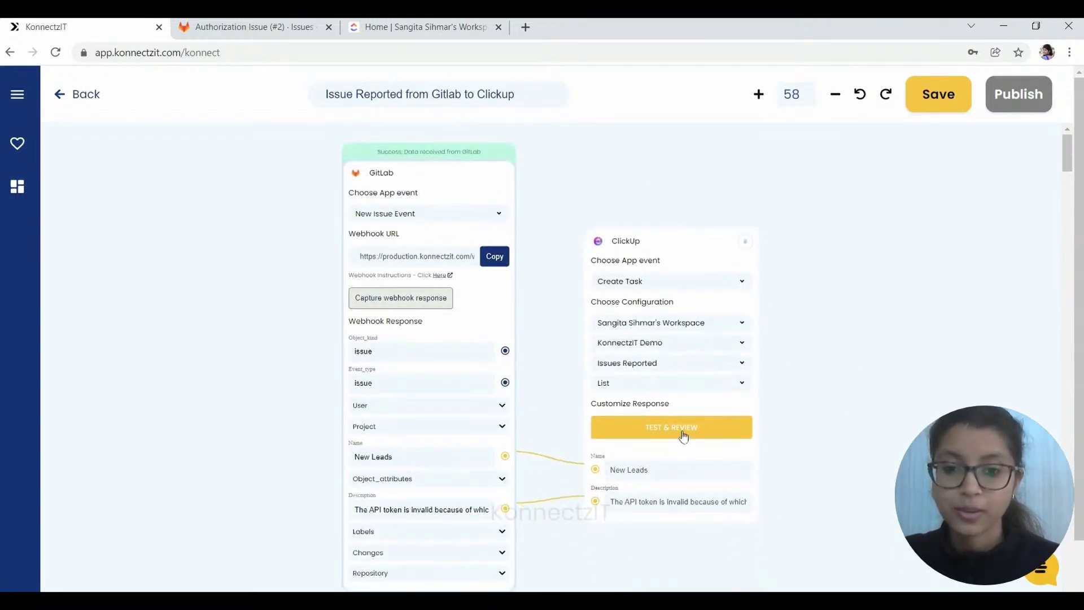
left_click(683, 433)
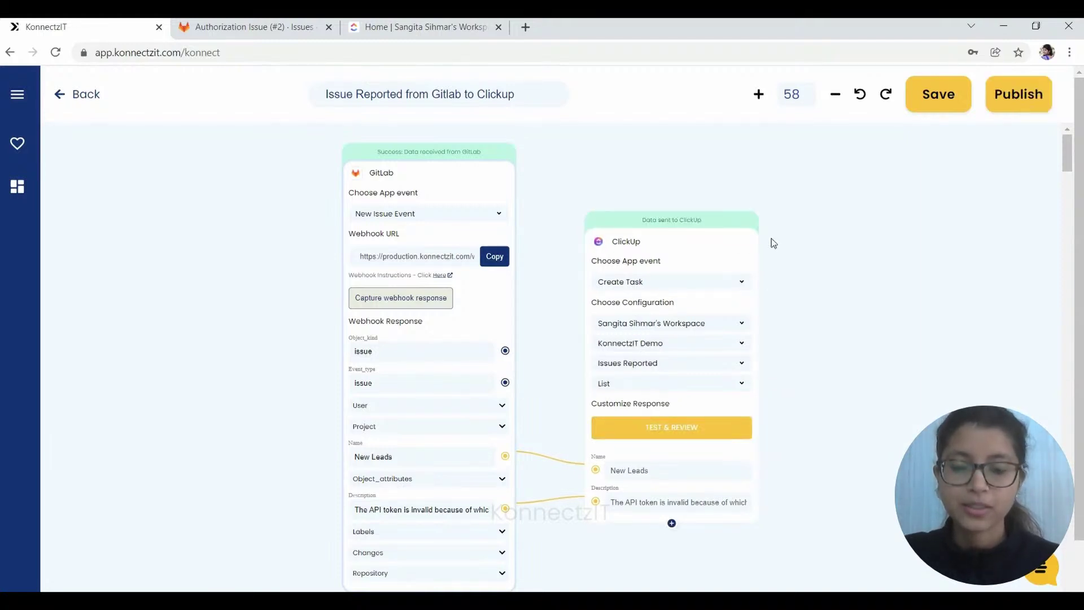
left_click(1026, 96)
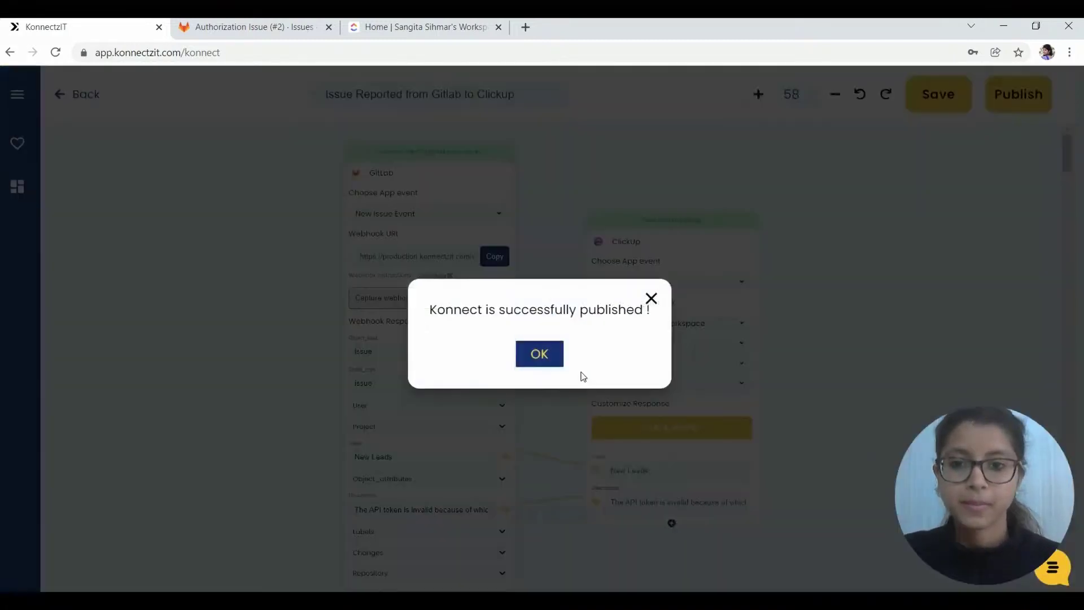
left_click(538, 354)
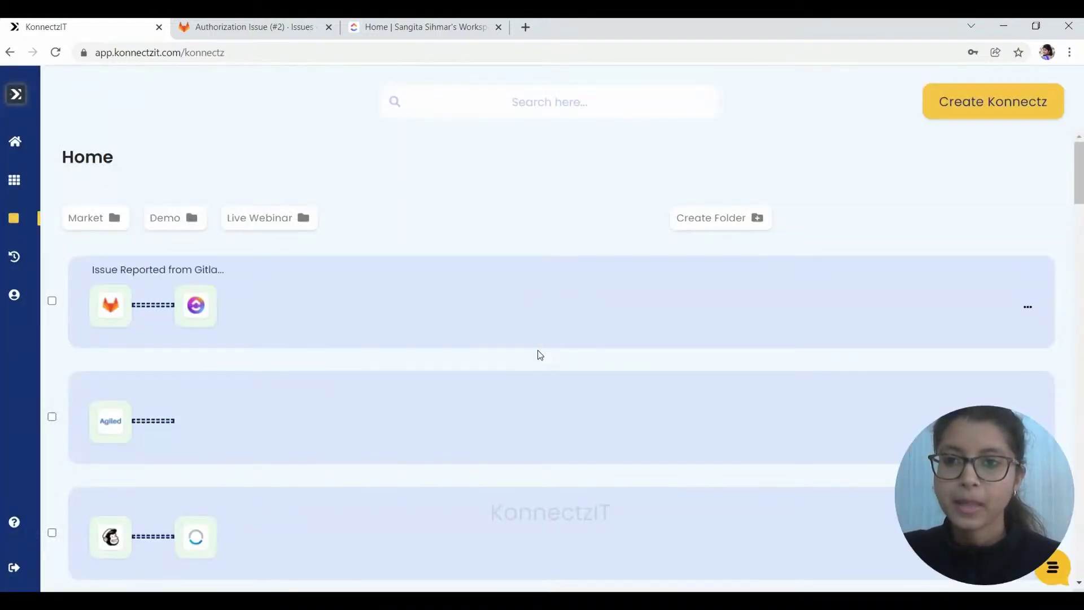
- Expand the Issue Reported from Gitlab to Clickup automation in the Konnectz list and reopen it for editing
left_click(476, 336)
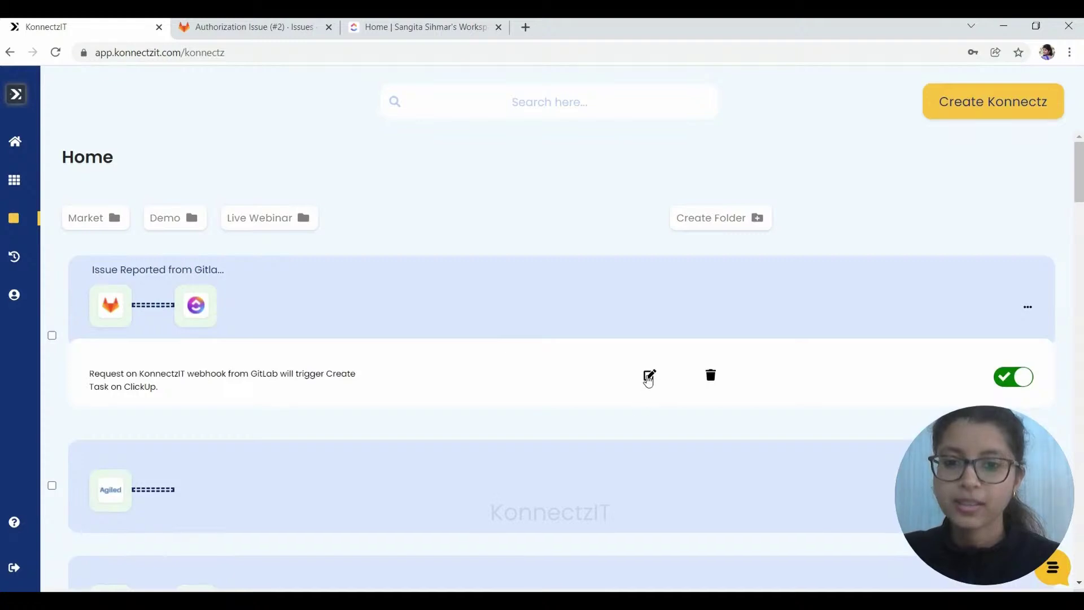
left_click(649, 375)
- Switch to ClickUp and check the New Leads task's details in the KonnectzIT Demo space, under the Issues Reported folder's List
left_click(391, 24)
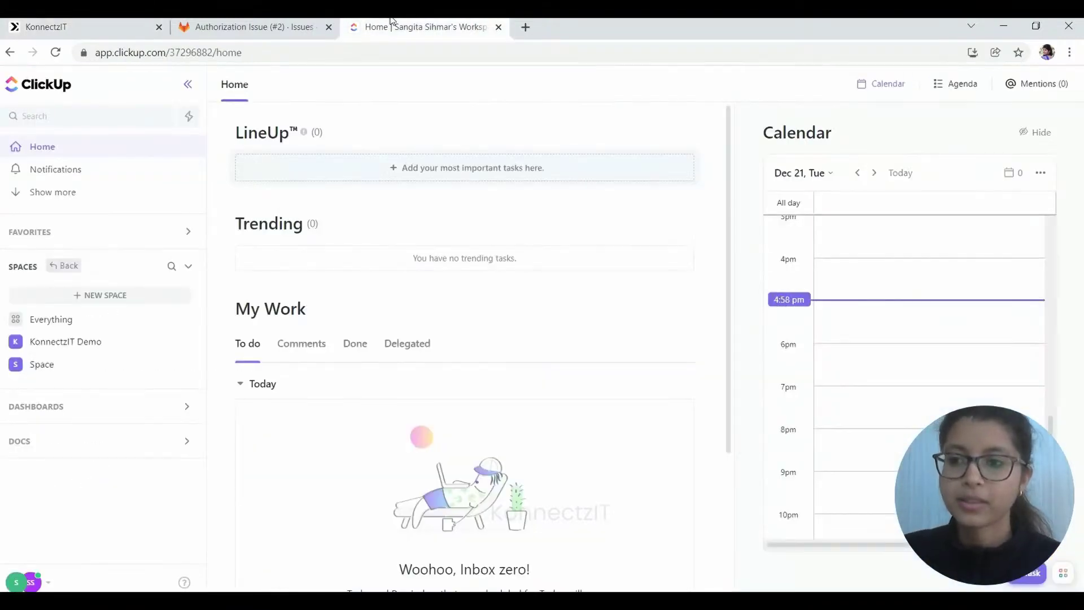
left_click(66, 341)
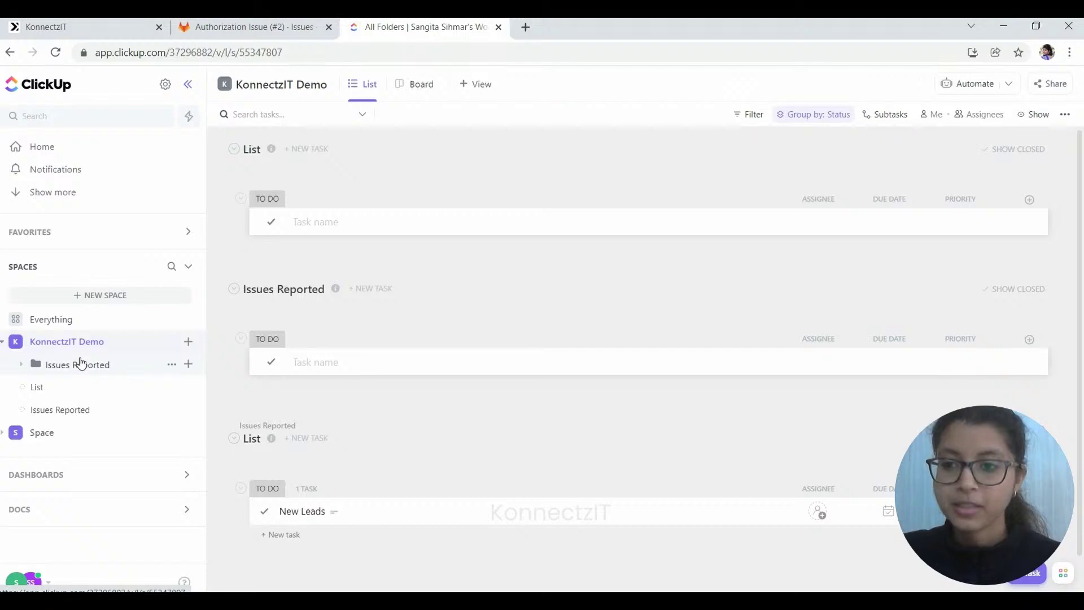
left_click(34, 390)
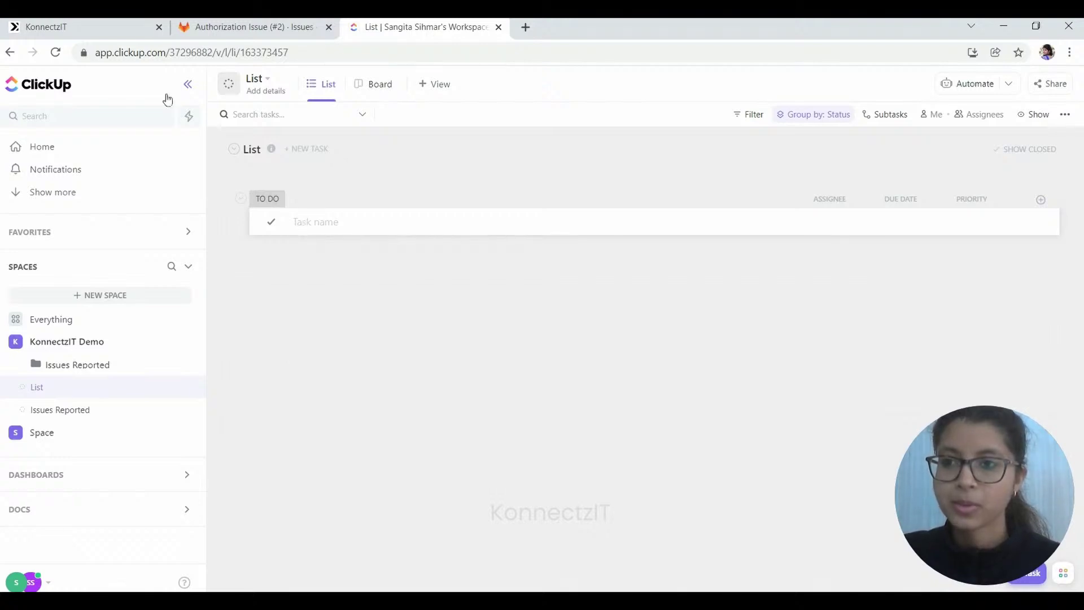
left_click(56, 52)
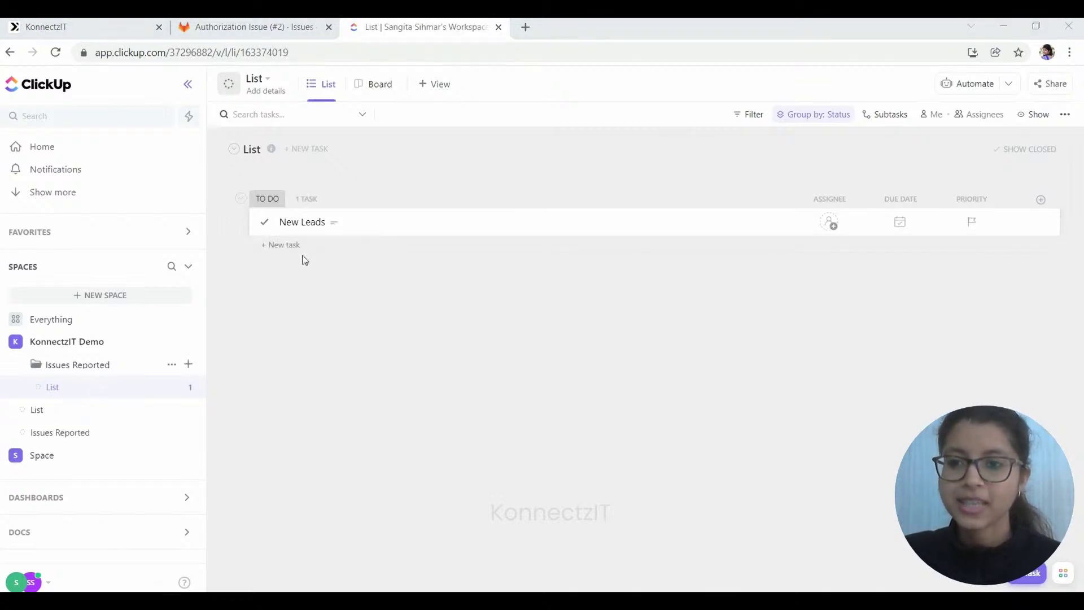
left_click(296, 220)
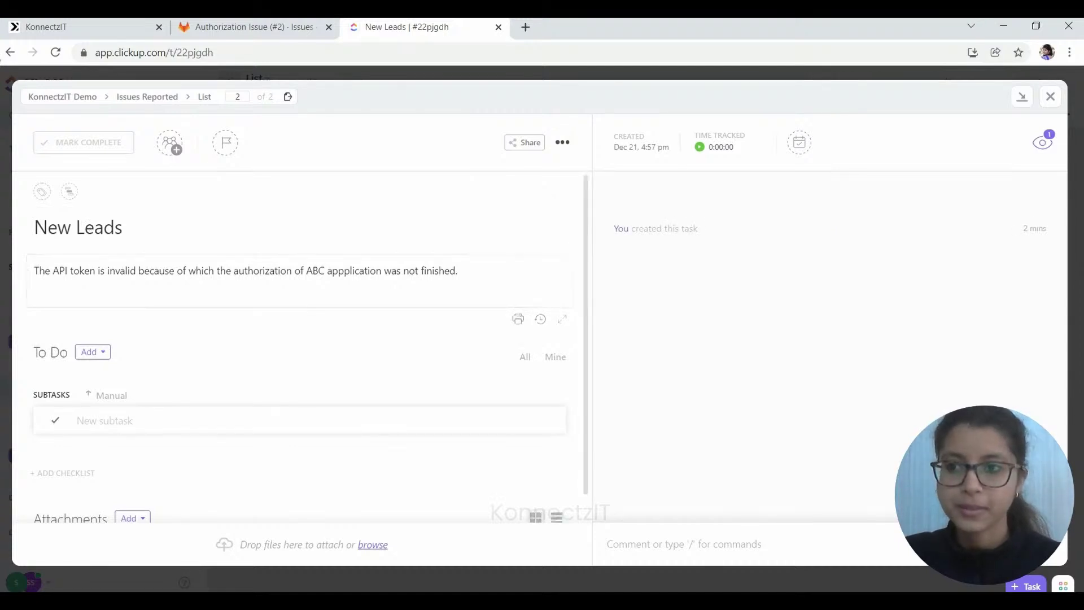
left_click(17, 77)
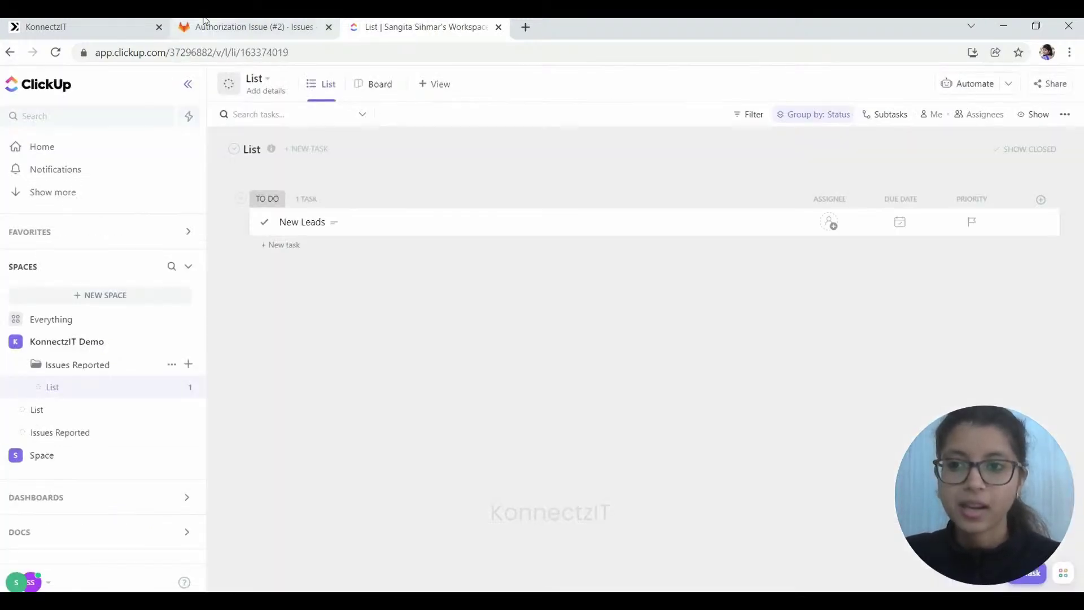
- Switch to GitLab and start a new issue titled "Browser Issue" with the description "Despire clearing the cache, the browser isn't working."
left_click(204, 20)
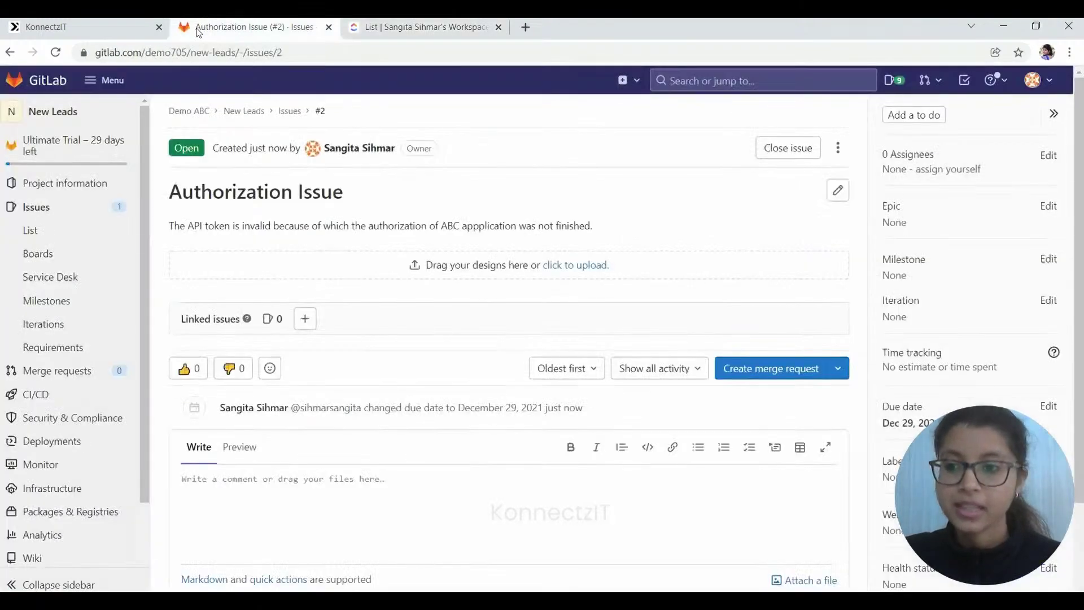
left_click(64, 208)
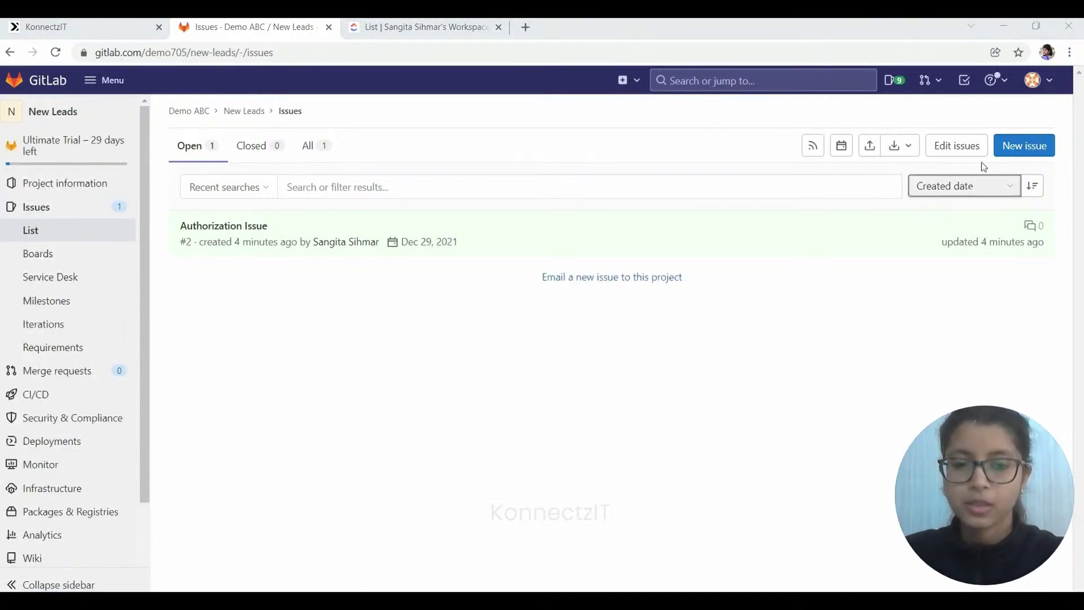
left_click(1013, 148)
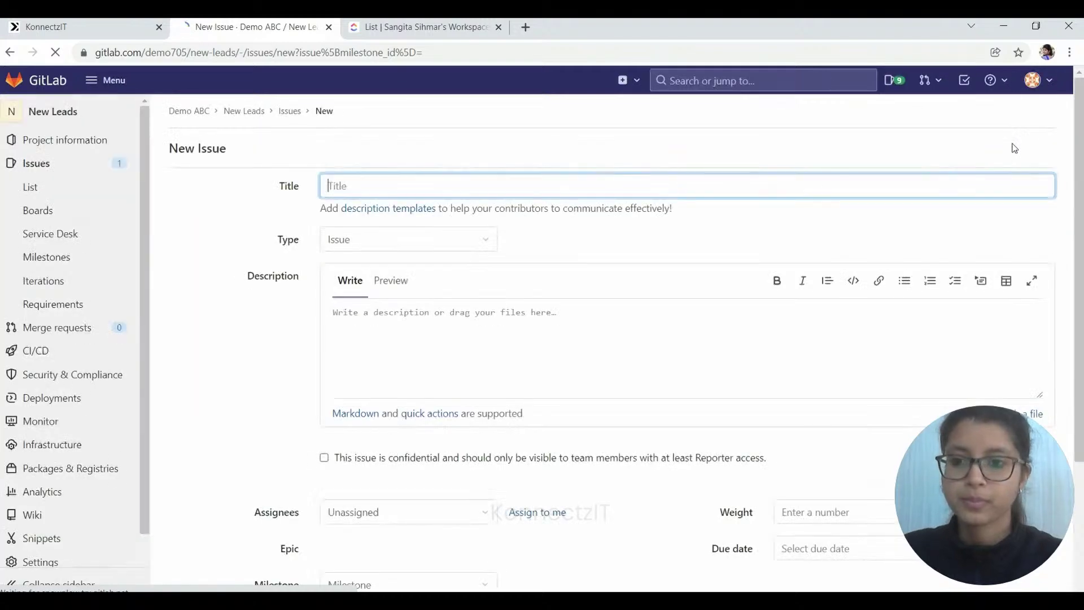
type("Browser Issue")
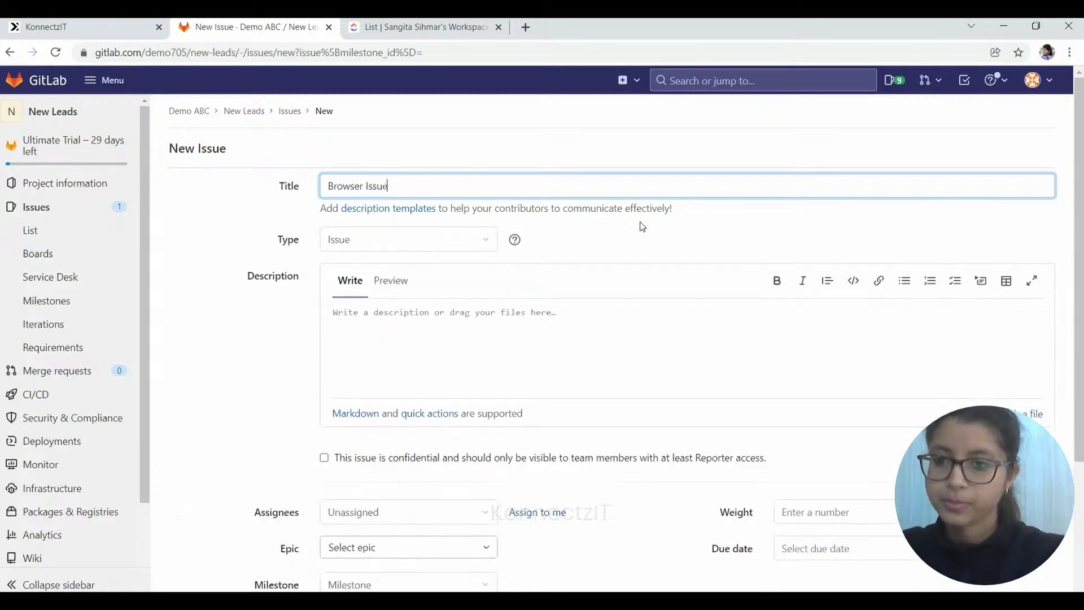
left_click(520, 341)
type("De")
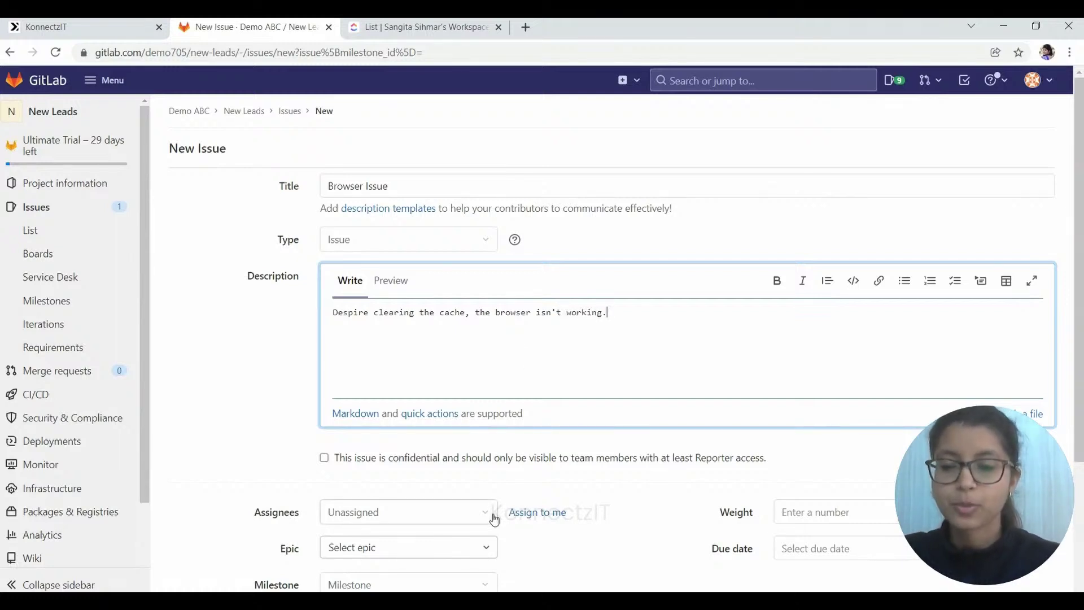
- Set the new issue's due date to 2021-12-22 and create the issue
scroll(495, 519, "down", 3)
left_click(796, 370)
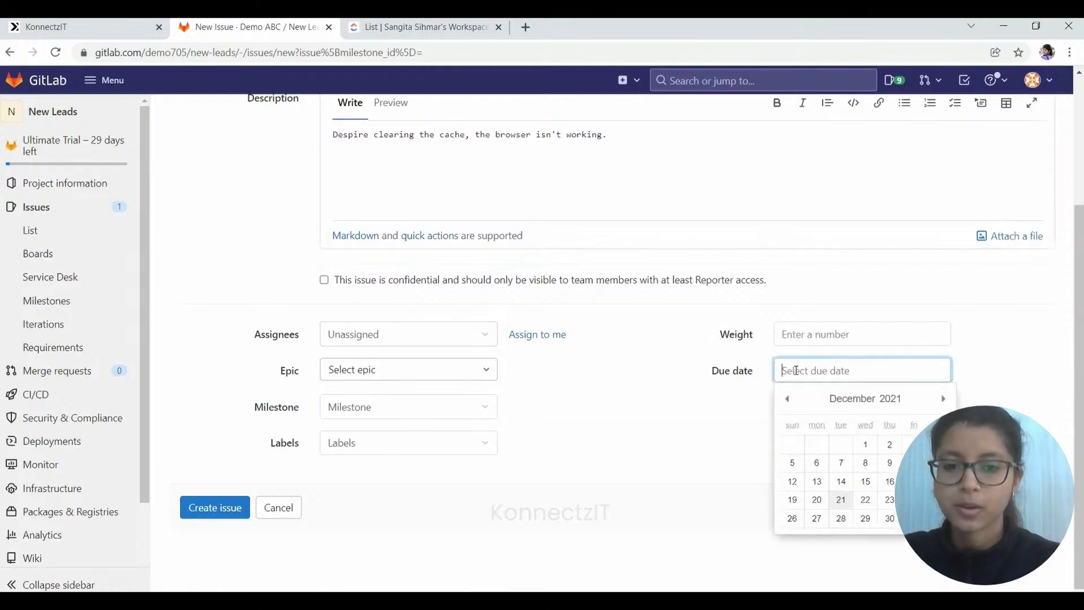
left_click(867, 500)
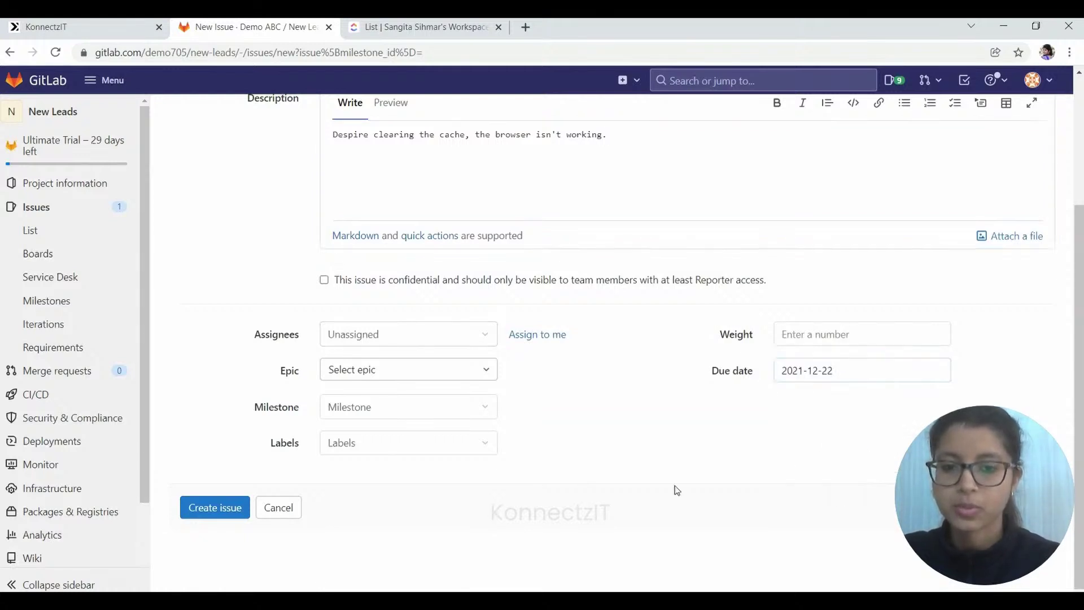
left_click(212, 508)
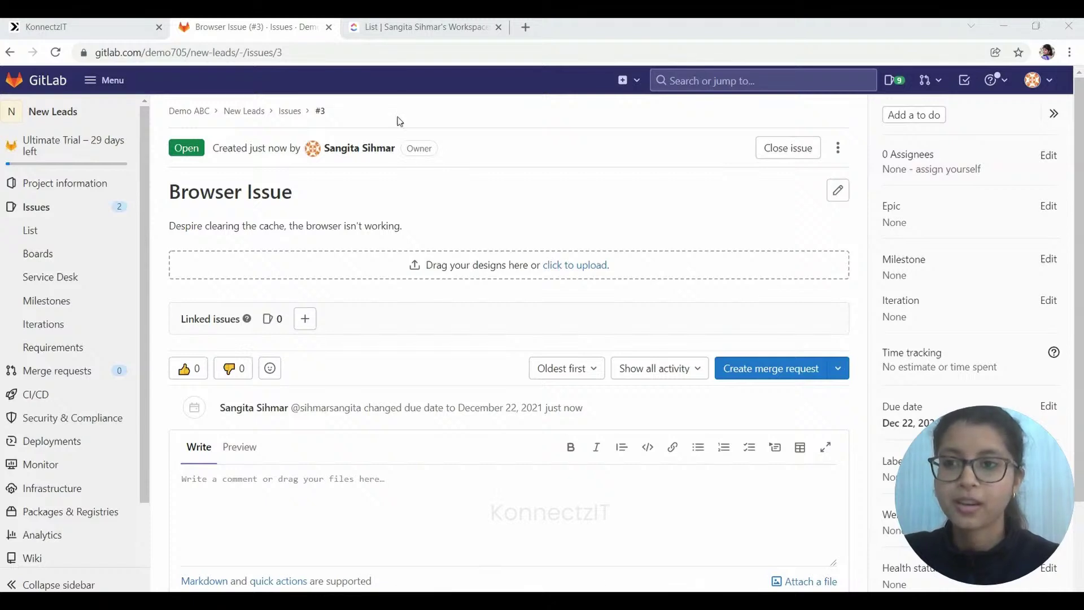
- Switch to ClickUp, review the second New Leads task's title and description in the List, and return to KonnectzIT
left_click(373, 22)
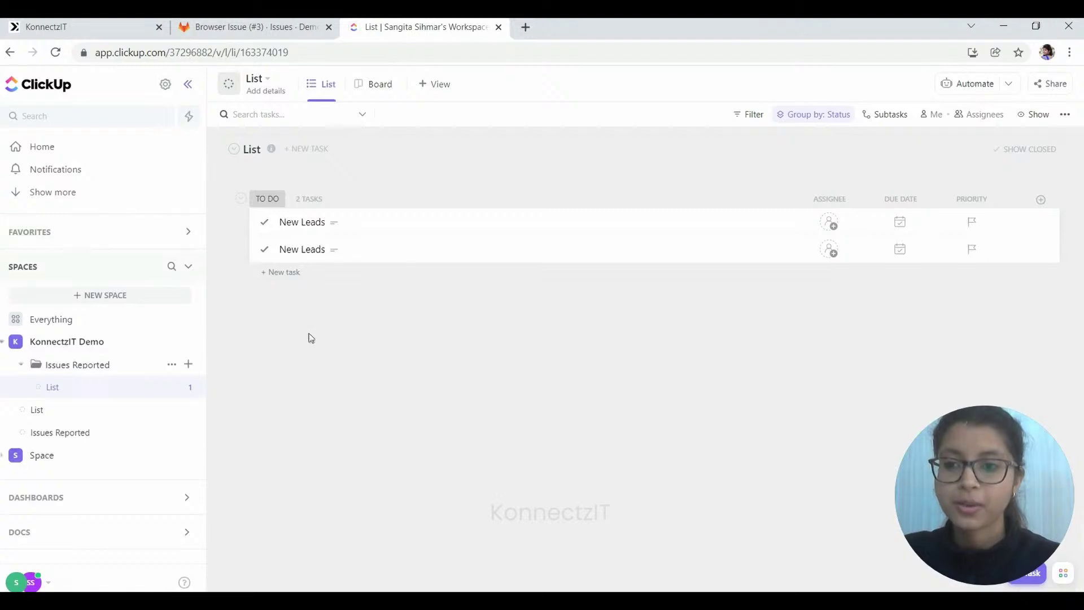
left_click(304, 250)
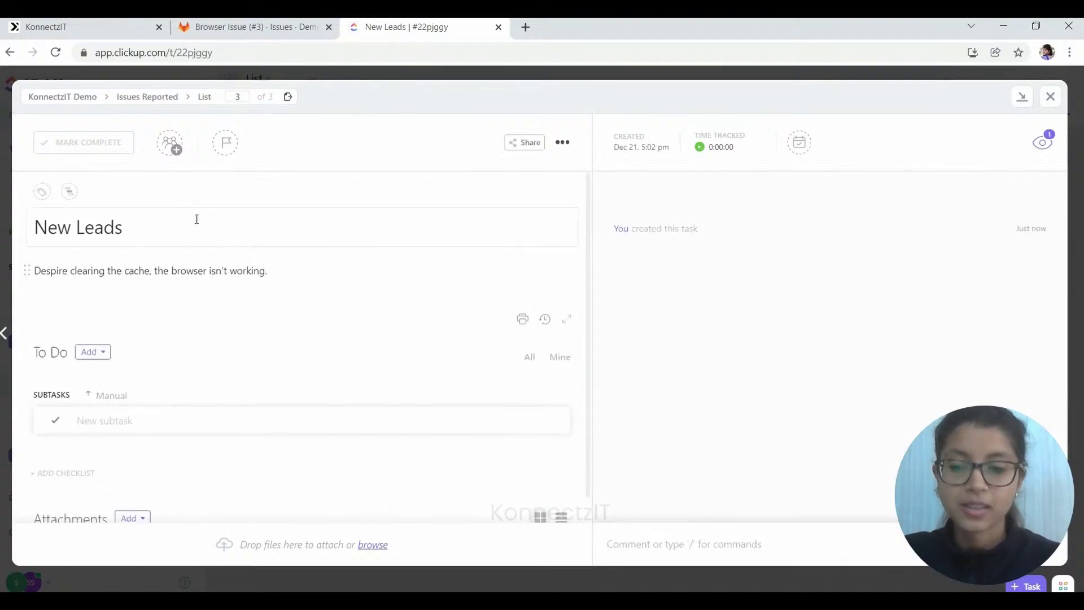
left_click(17, 78)
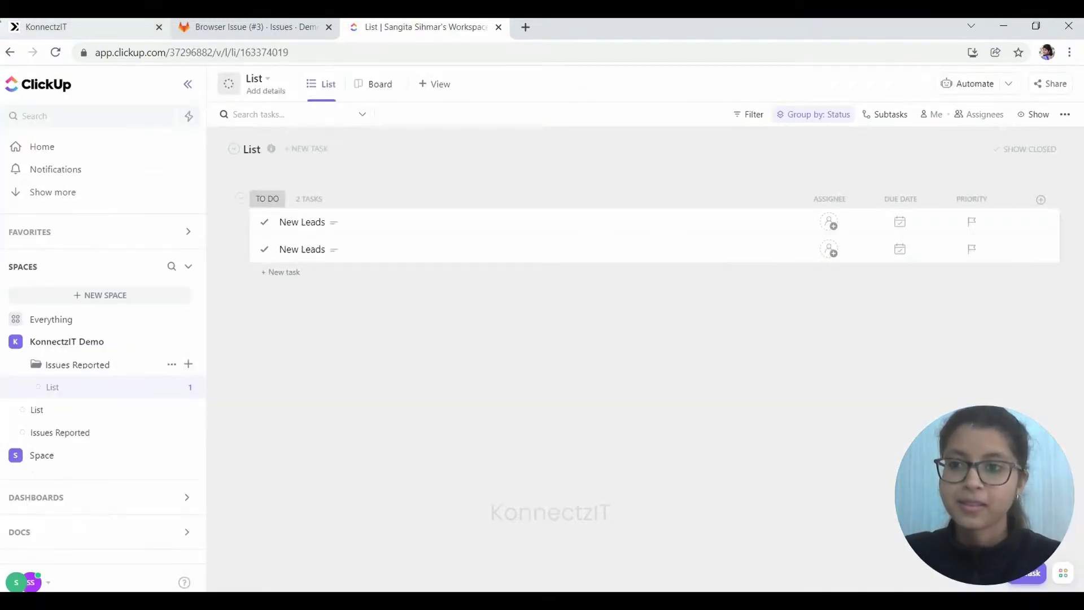
left_click(70, 21)
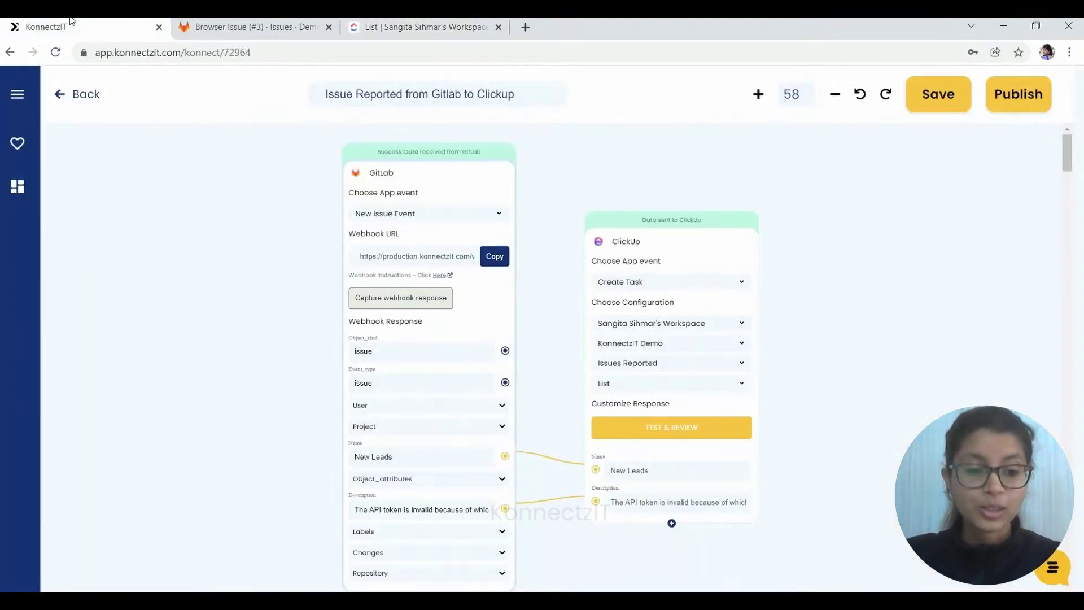